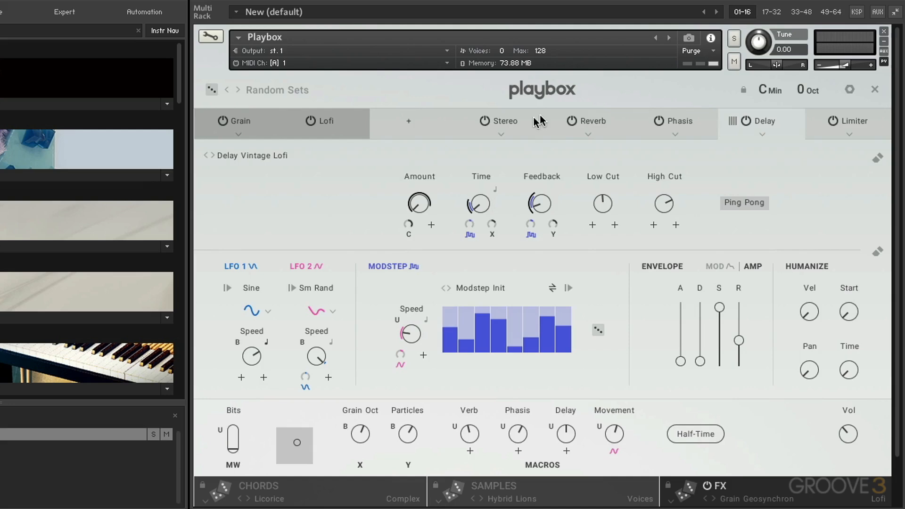
Step: Look through the Stereo, Limiter, Grain, Lofi and Reverb modules, and check the Stereo slot's available effects and presets
left_click(509, 121)
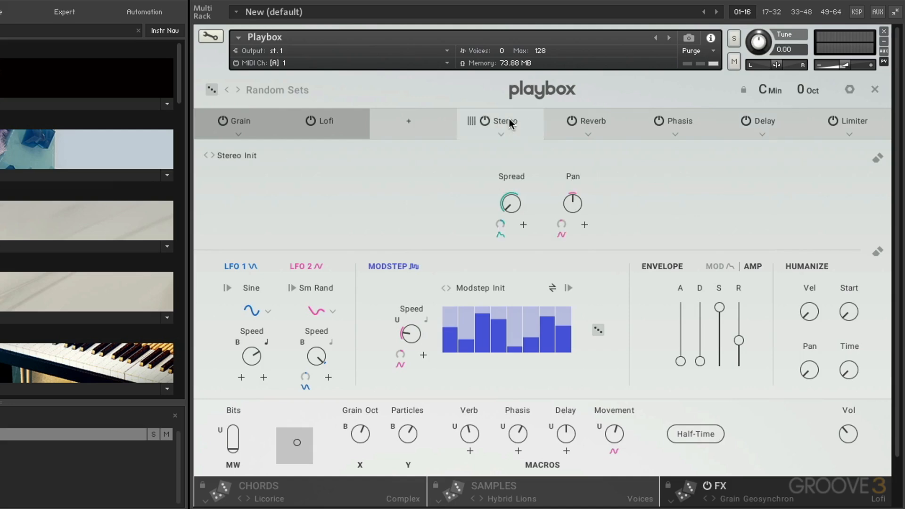
left_click(837, 122)
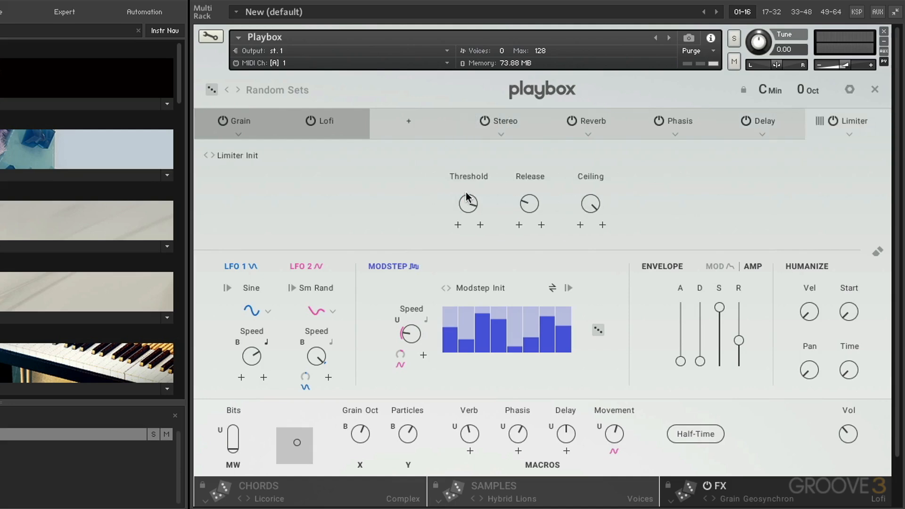
left_click(245, 120)
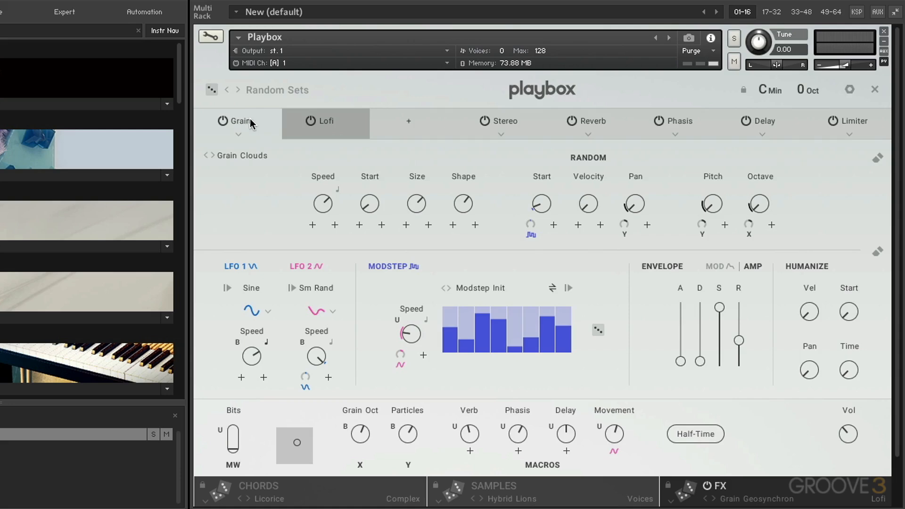
left_click(319, 122)
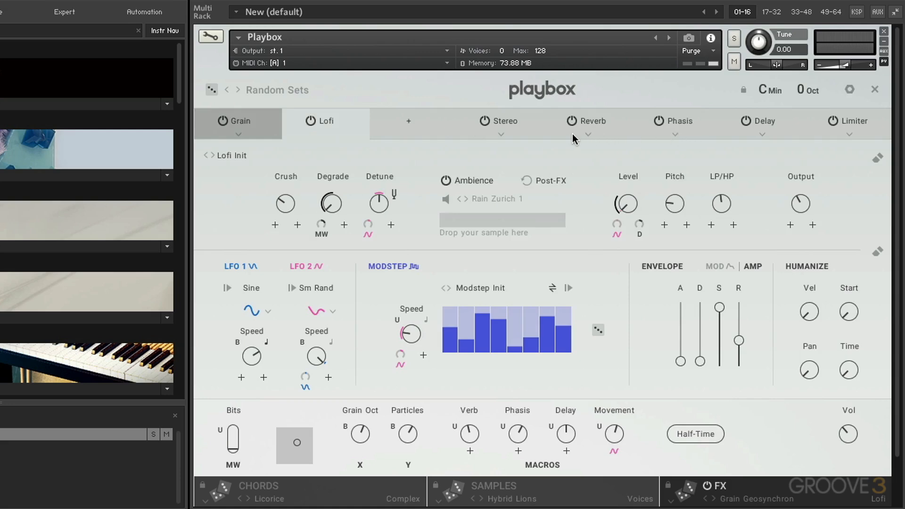
left_click(500, 134)
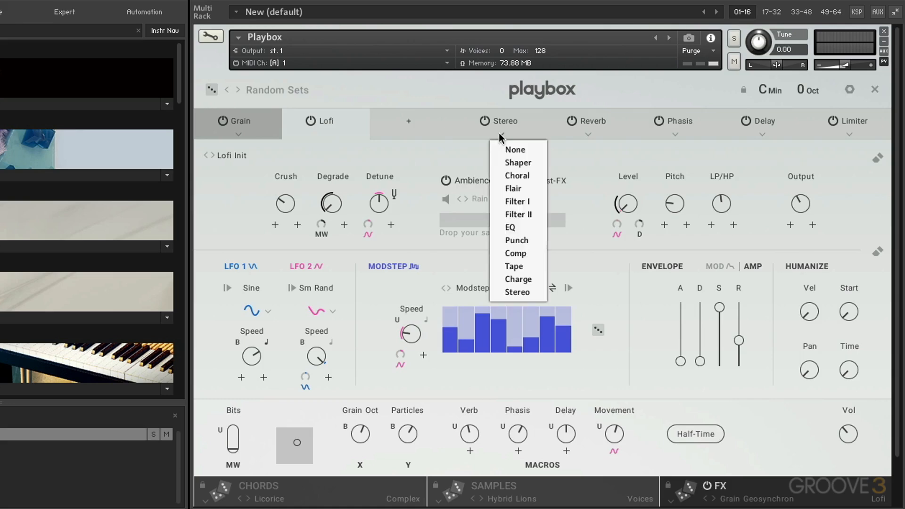
left_click(509, 122)
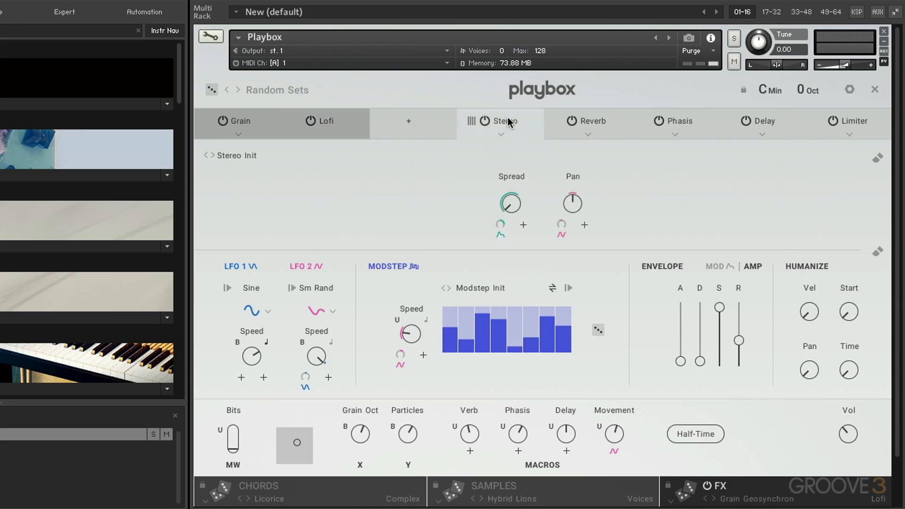
left_click(588, 123)
left_click(512, 123)
left_click(247, 155)
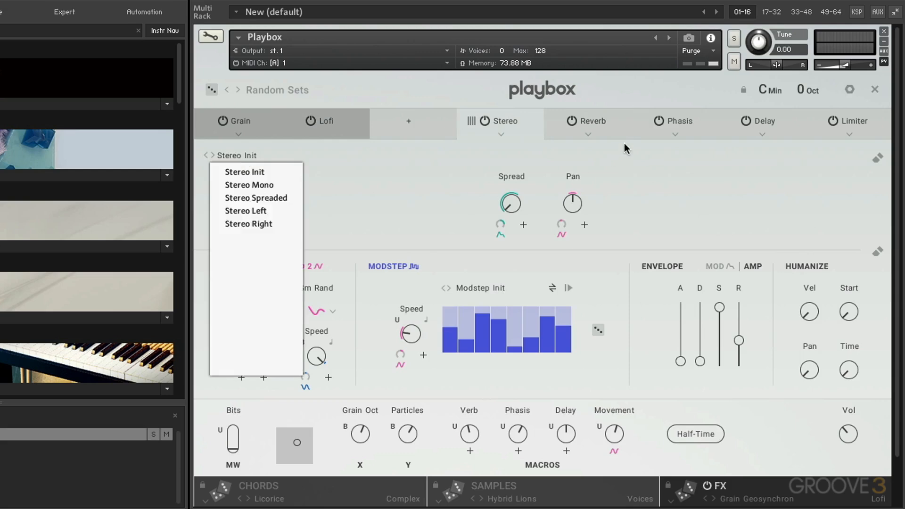
Step: Browse the Phasis effect's presets and load Phasis Its All In Your Head
left_click(688, 122)
left_click(243, 155)
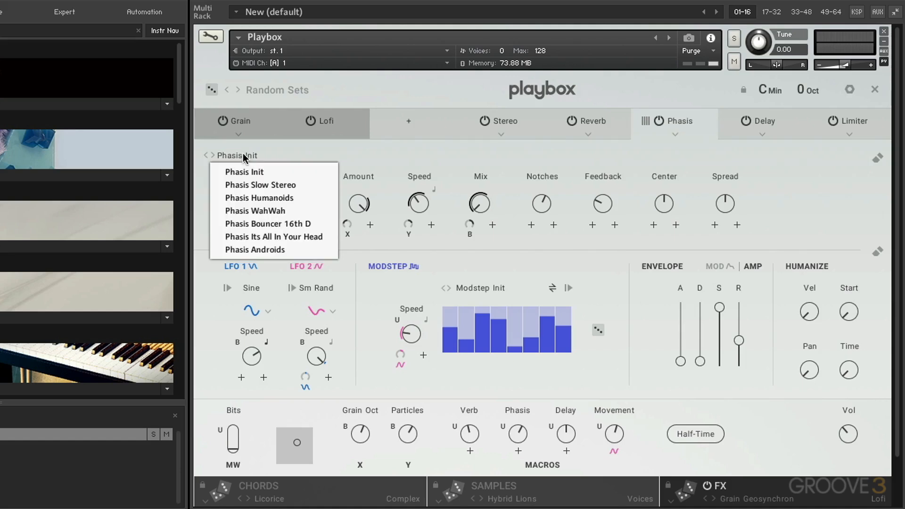
left_click(226, 156)
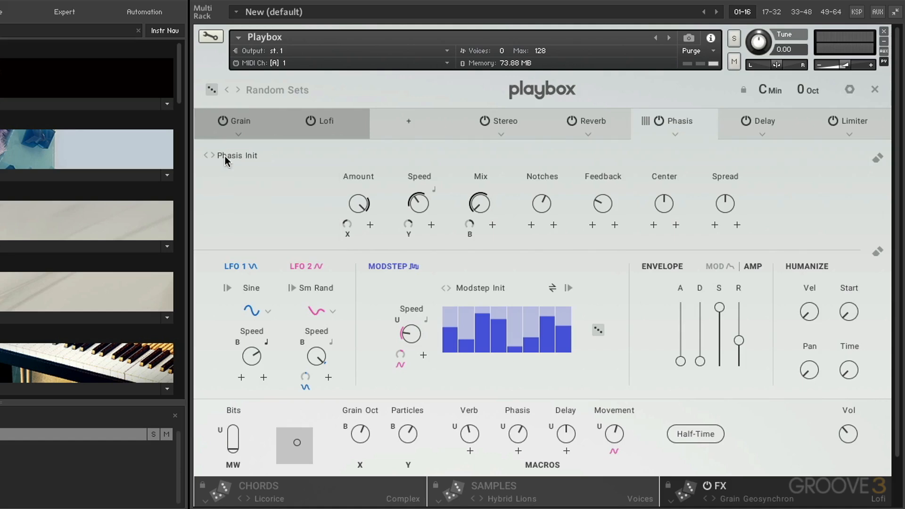
left_click(212, 155)
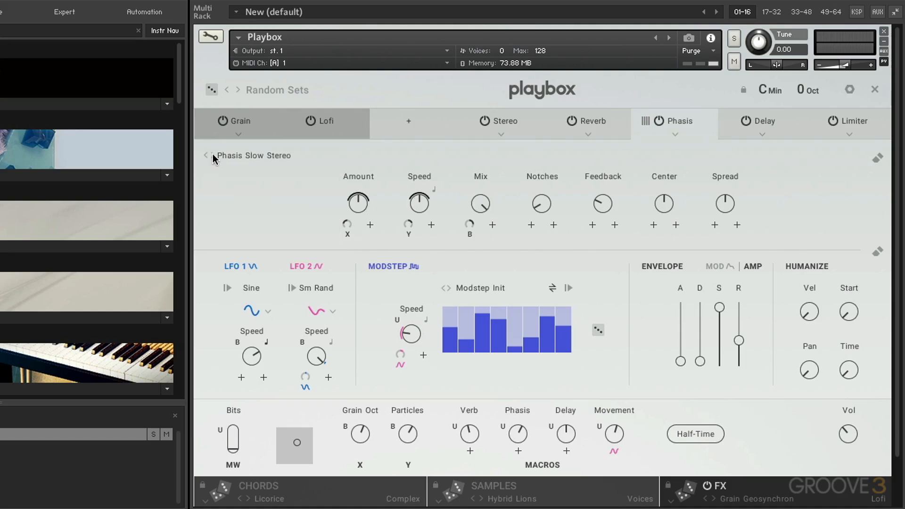
left_click(212, 155)
left_click(209, 154)
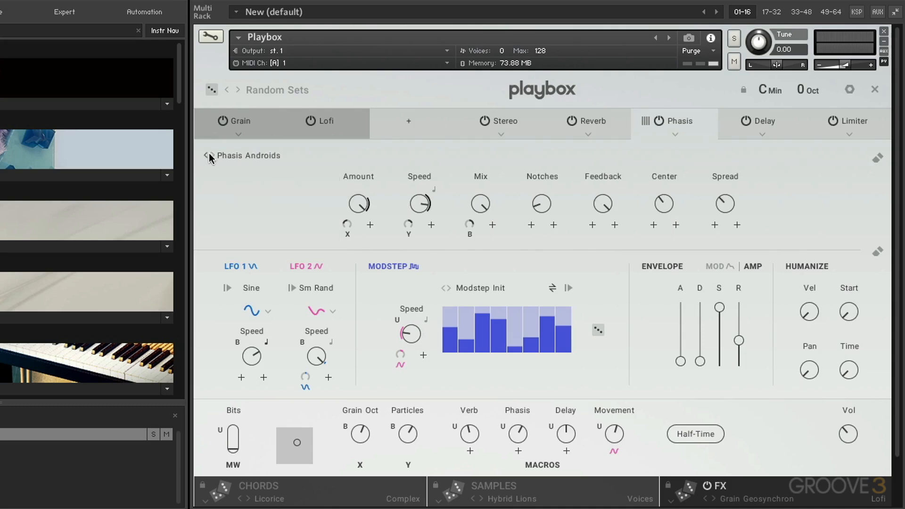
left_click(206, 155)
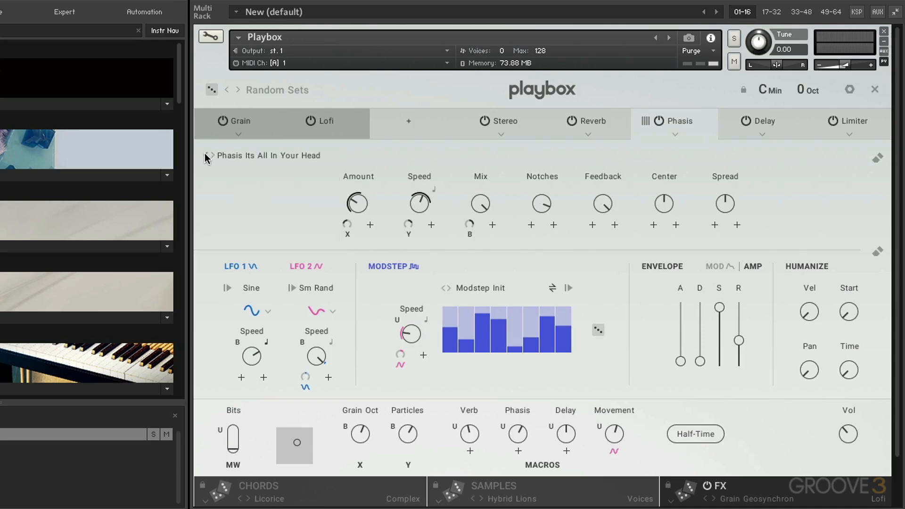
Step: Swap the positions of Phasis and Stereo in the effects chain, and bypass and re-enable Phasis
left_click(525, 119)
left_click_drag(469, 121, 494, 121)
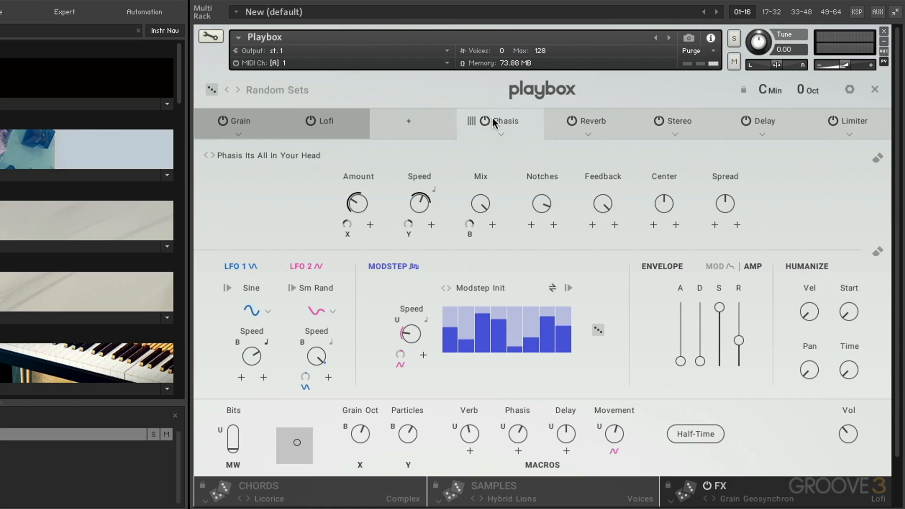
left_click(486, 122)
left_click(485, 123)
Step: Replace the Stereo effect with Flair and the Delay effect with Comp
left_click(658, 122)
left_click(674, 135)
left_click(689, 185)
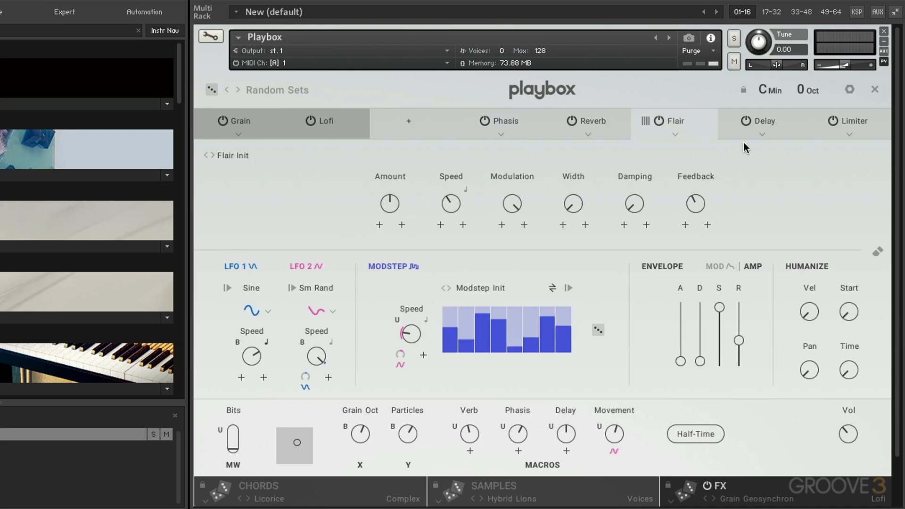
left_click(761, 136)
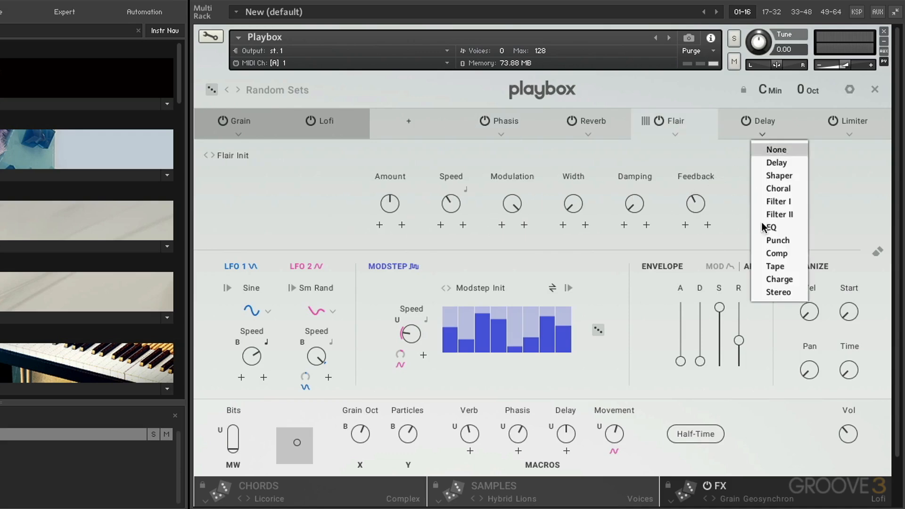
left_click(774, 255)
Step: Assign LFO A as a modulator of Flair's Damping, and clear the module's modulation assignments
left_click(672, 122)
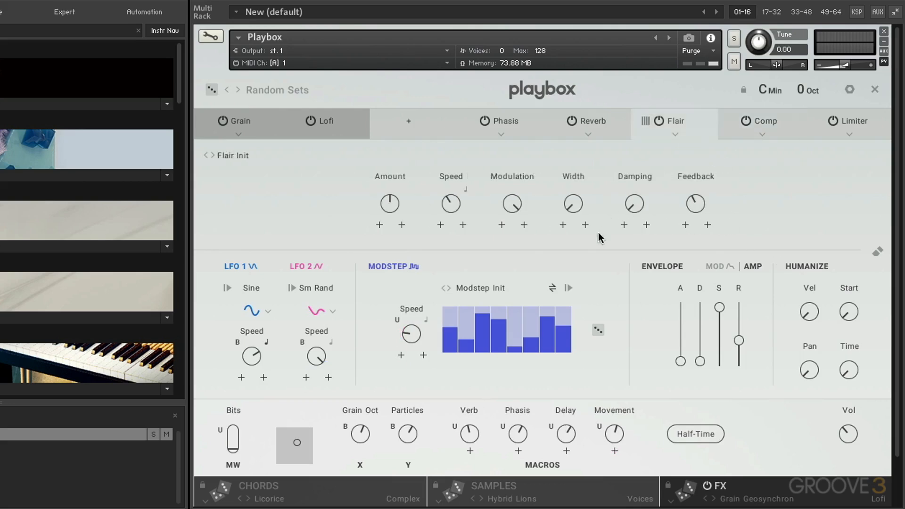
left_click(624, 225)
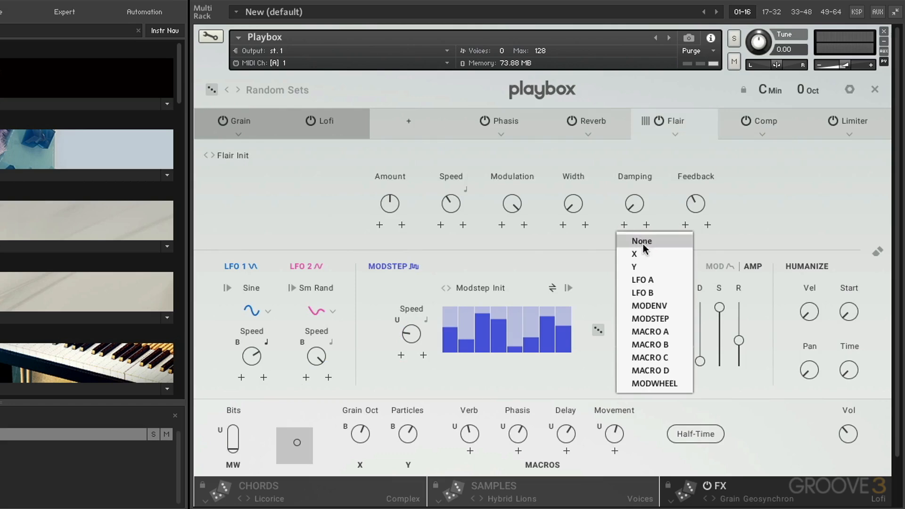
left_click(660, 282)
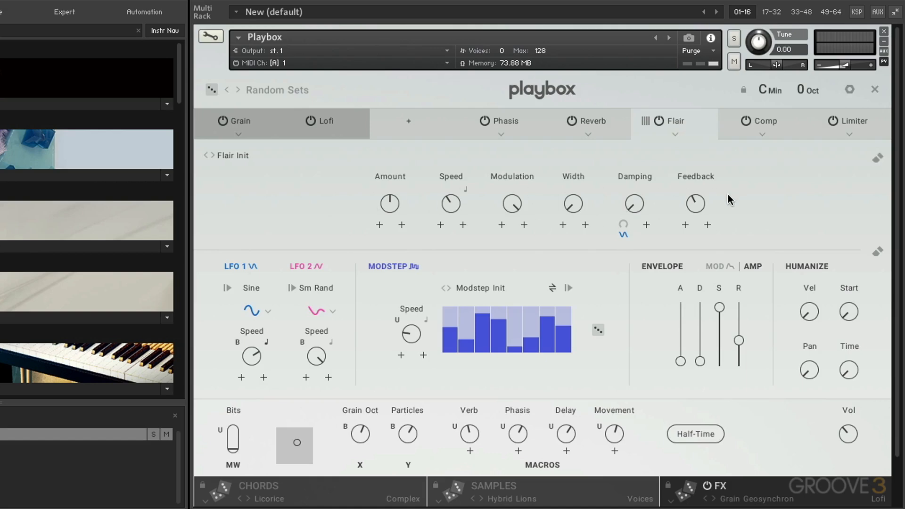
left_click(875, 164)
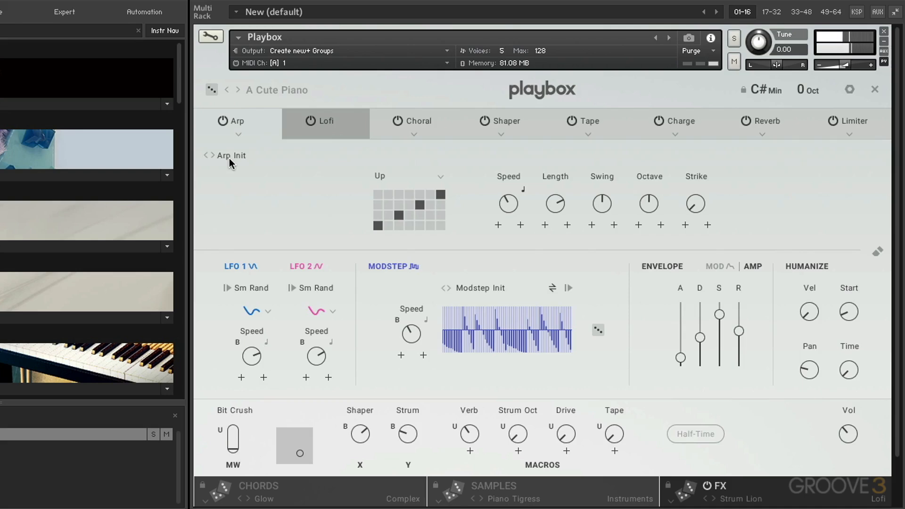
Step: Bypass and re-enable the Arp module, and try its Down, Up & Down and Down & Up patterns
left_click(222, 121)
left_click(223, 121)
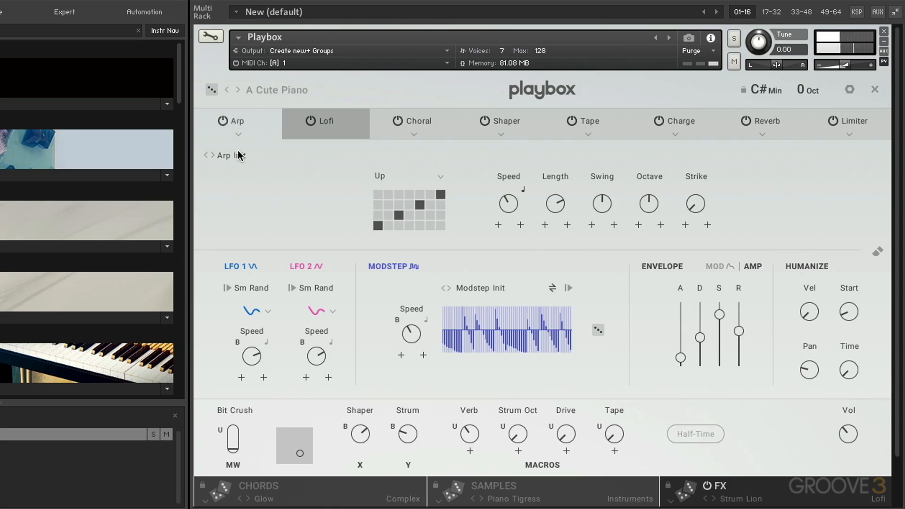
left_click(440, 173)
left_click(410, 204)
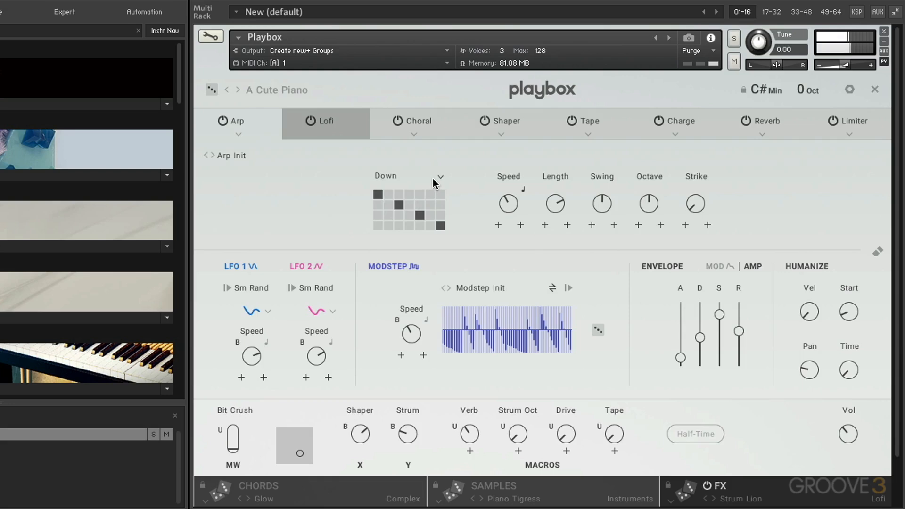
left_click(435, 178)
left_click(409, 217)
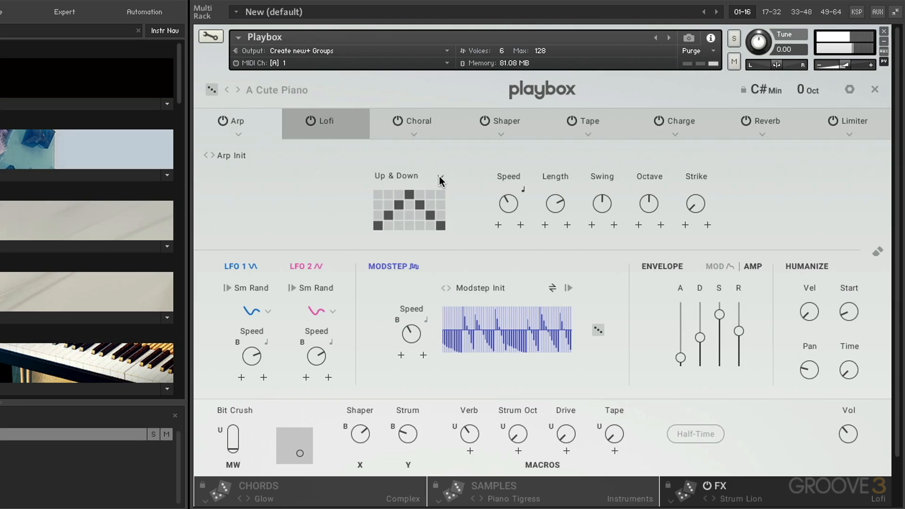
left_click(440, 179)
left_click(419, 230)
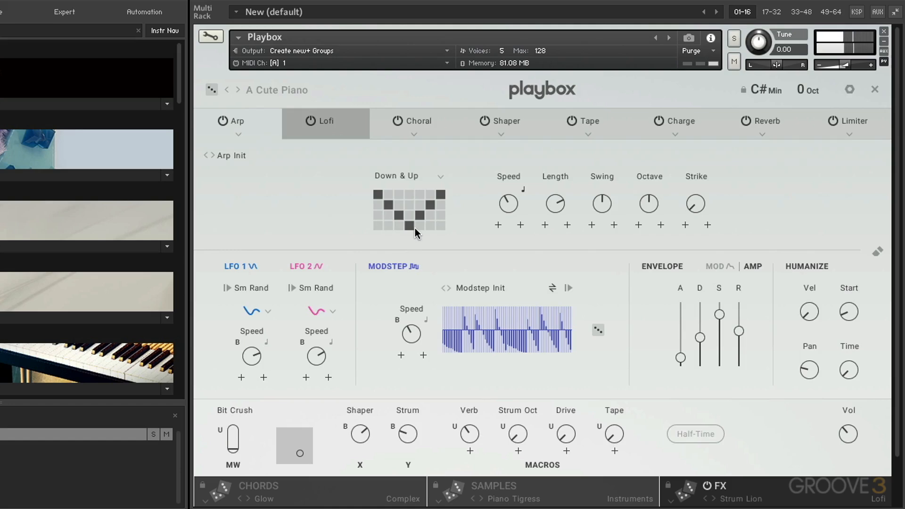
Step: Try the arpeggiator's Zig-Zag Up, Zig-Zag Down, Move in and Move out patterns, and return it to Up
left_click(440, 175)
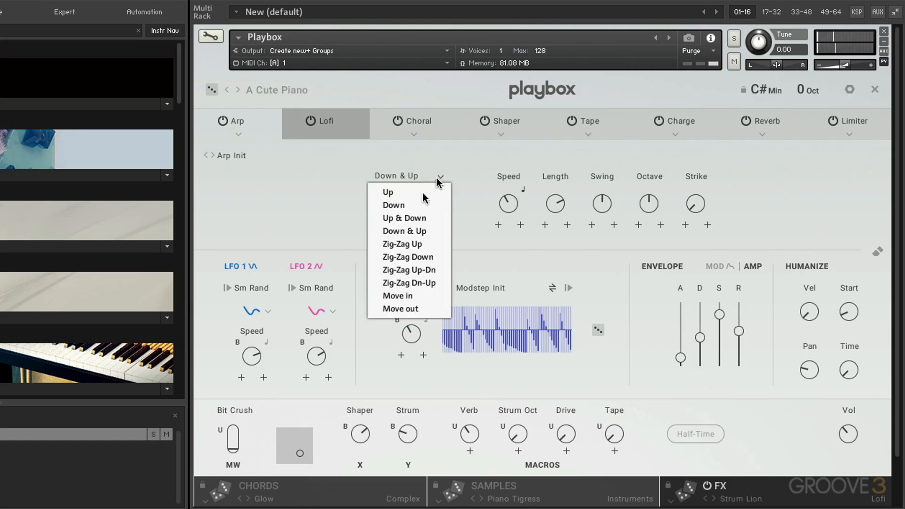
left_click(403, 243)
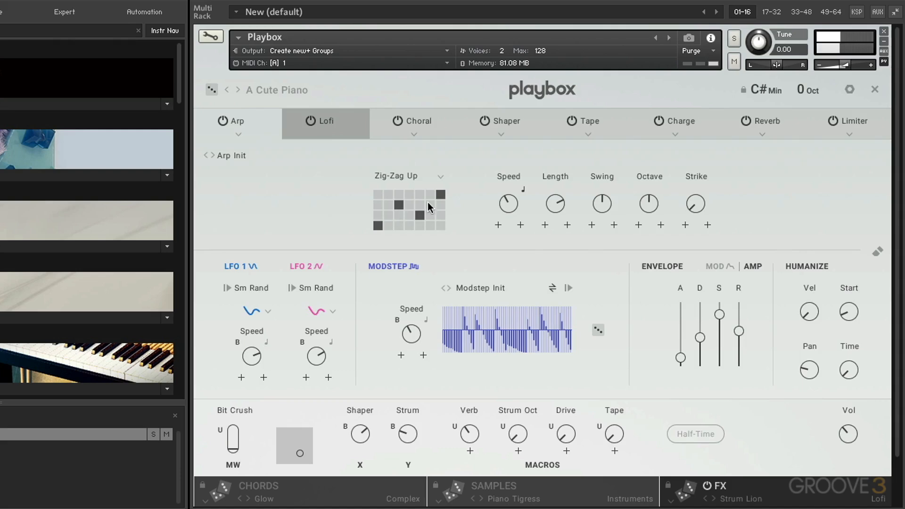
left_click(439, 178)
left_click(414, 257)
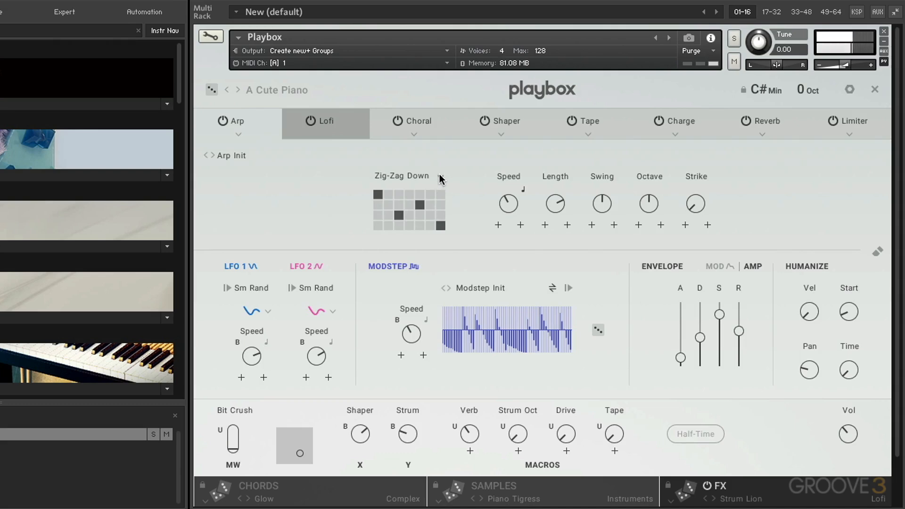
left_click(439, 176)
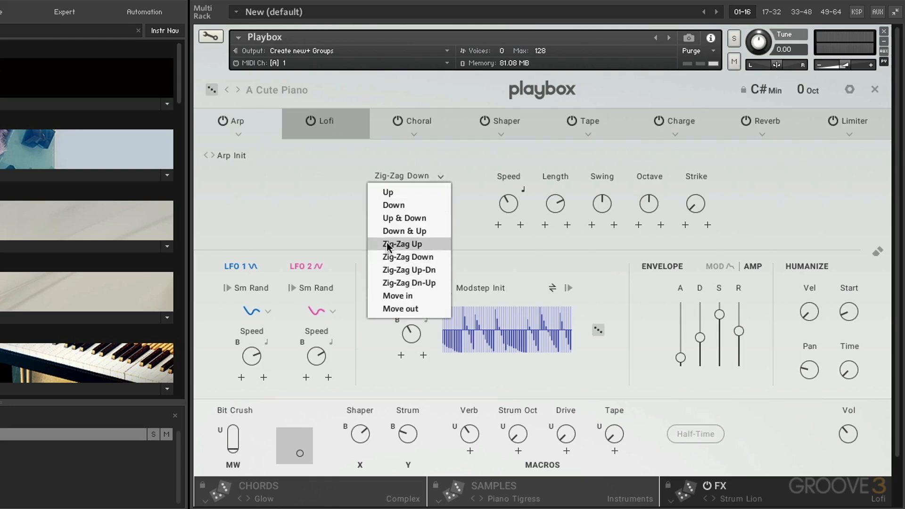
left_click(403, 295)
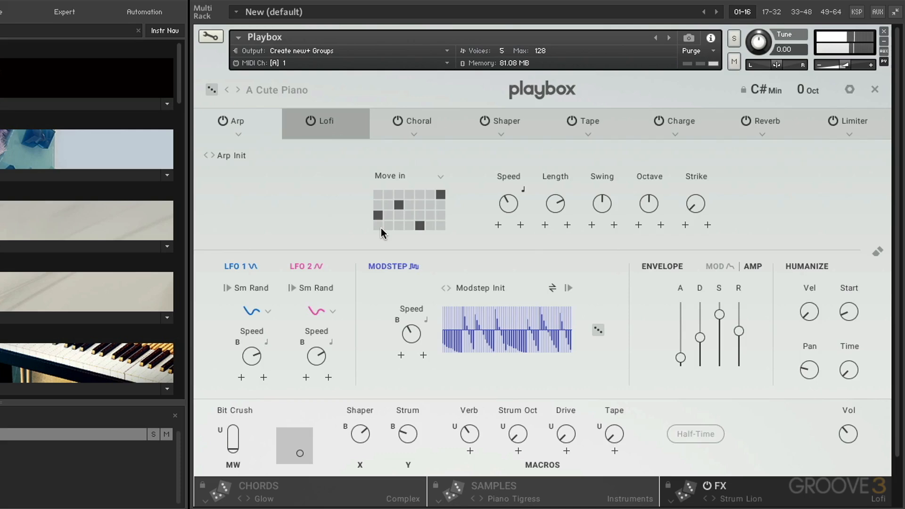
left_click(437, 176)
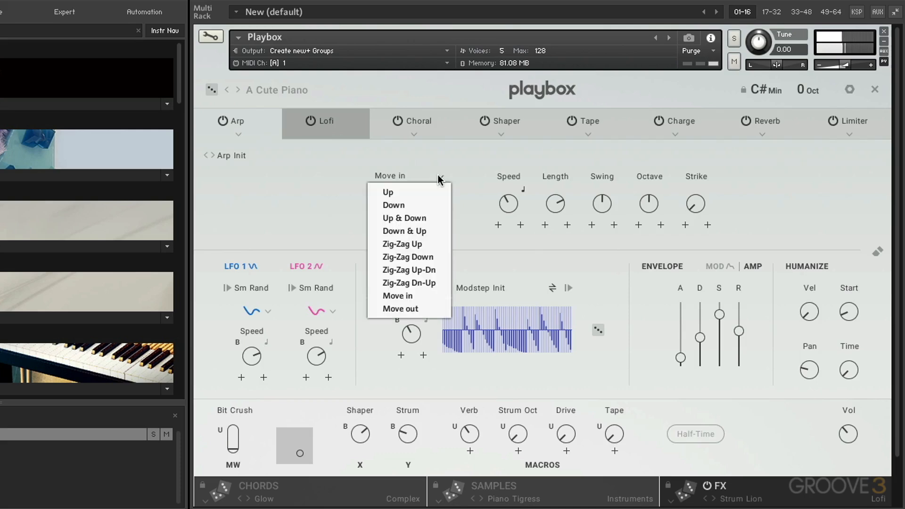
left_click(405, 309)
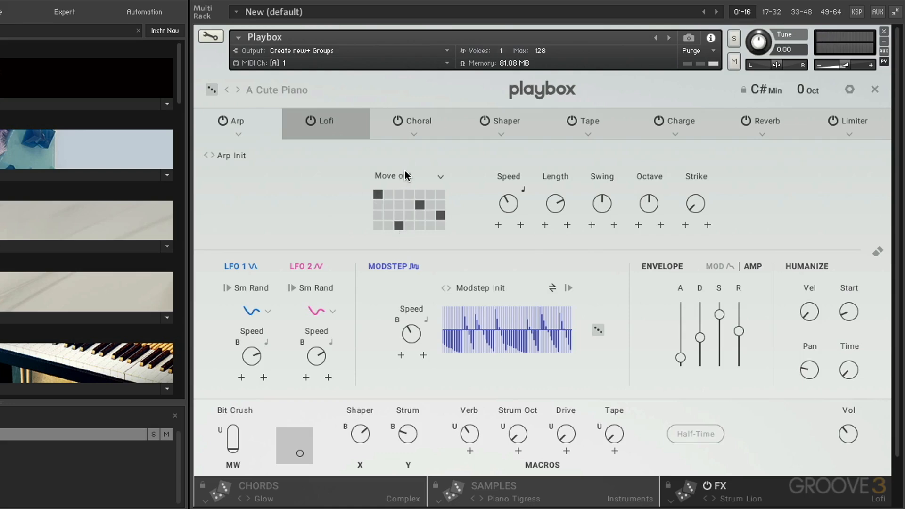
left_click(438, 178)
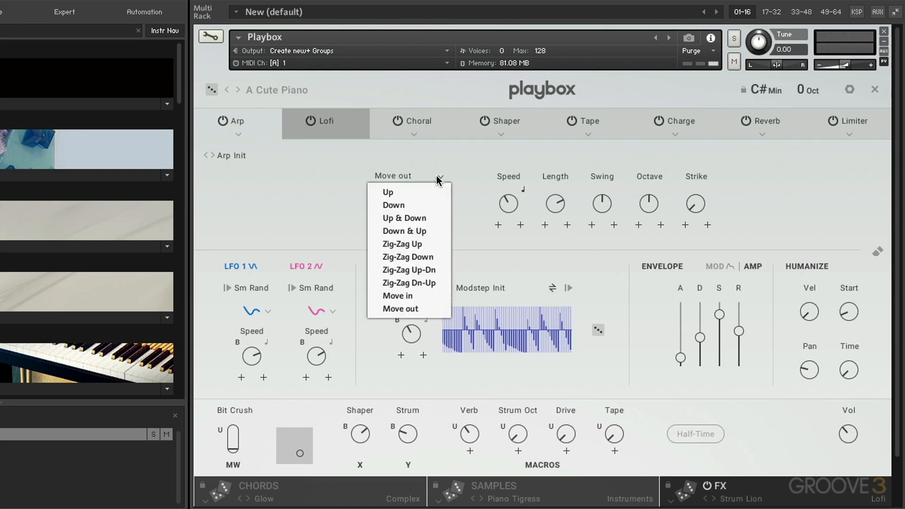
left_click(404, 195)
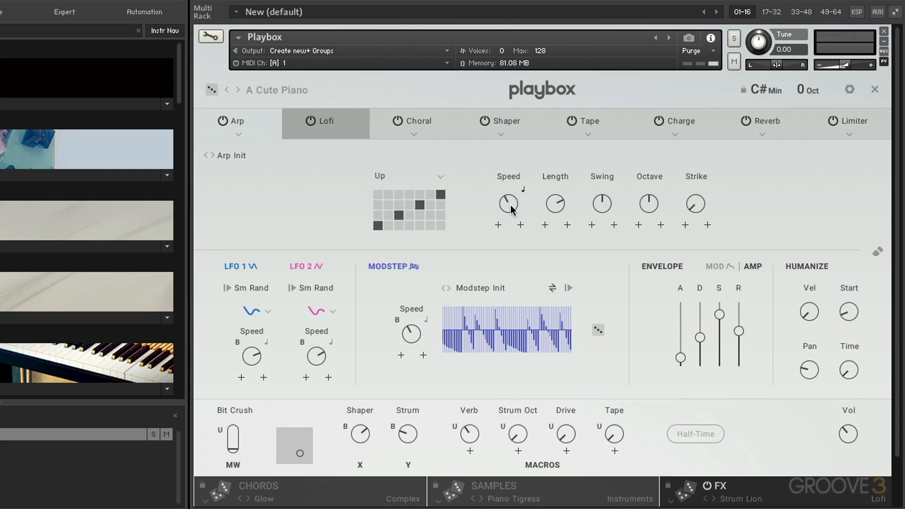
Step: Adjust the arpeggiator's Speed with tempo sync on and off, re-enable the sync, and set its Length to 10 ms
mouse_move(511, 205)
left_mouse_down()
mouse_move(503, 167)
mouse_move(504, 207)
left_mouse_up()
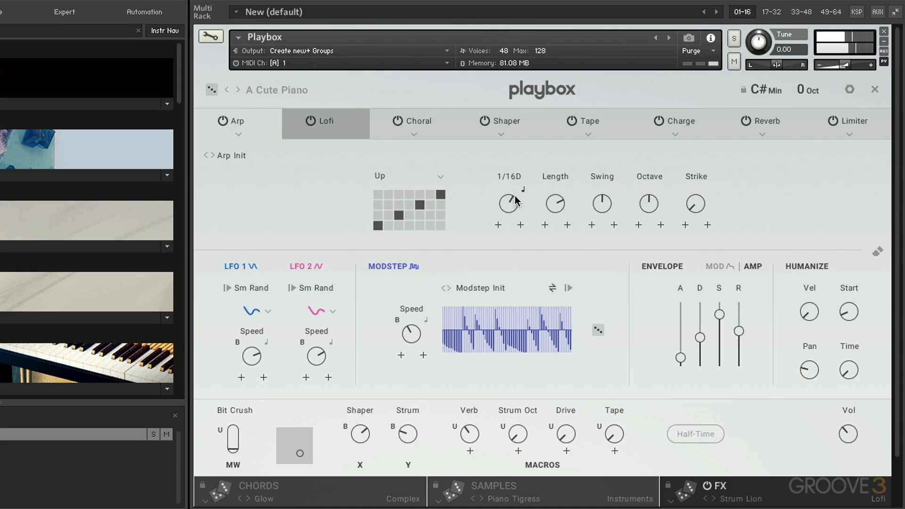
left_click(522, 190)
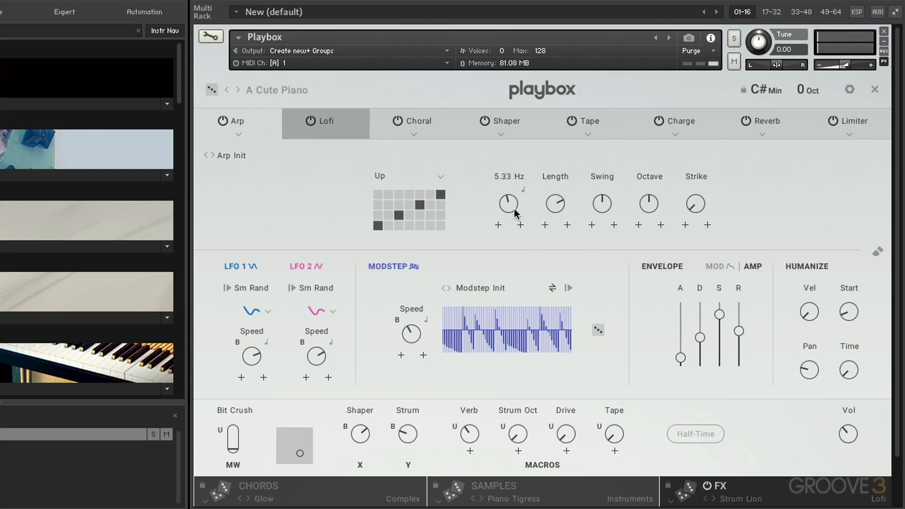
left_click_drag(513, 209, 509, 188)
left_click(522, 188)
left_click_drag(555, 205, 554, 238)
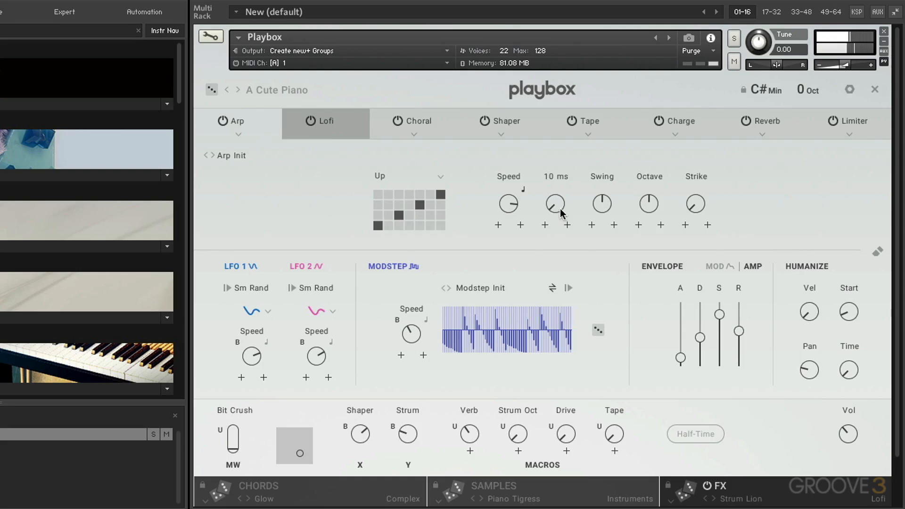
Step: Vary the arpeggiator's Length and return it to 10 ms, and bypass every effect module except Arp
left_click_drag(559, 207, 557, 177)
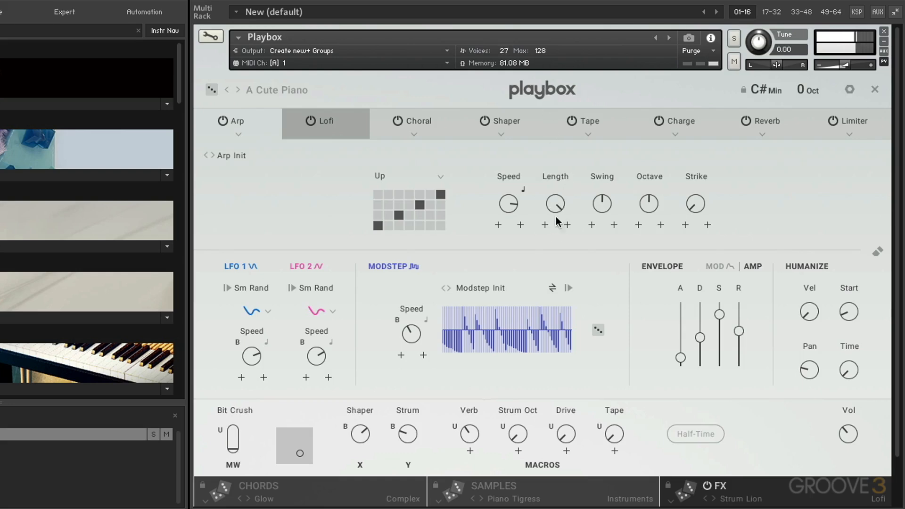
left_click_drag(557, 222, 556, 306)
left_click(745, 121)
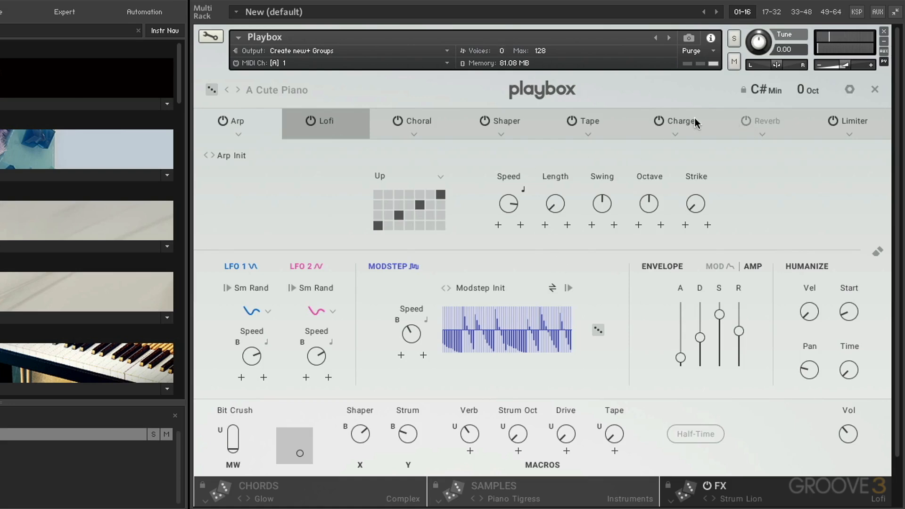
left_click(831, 121)
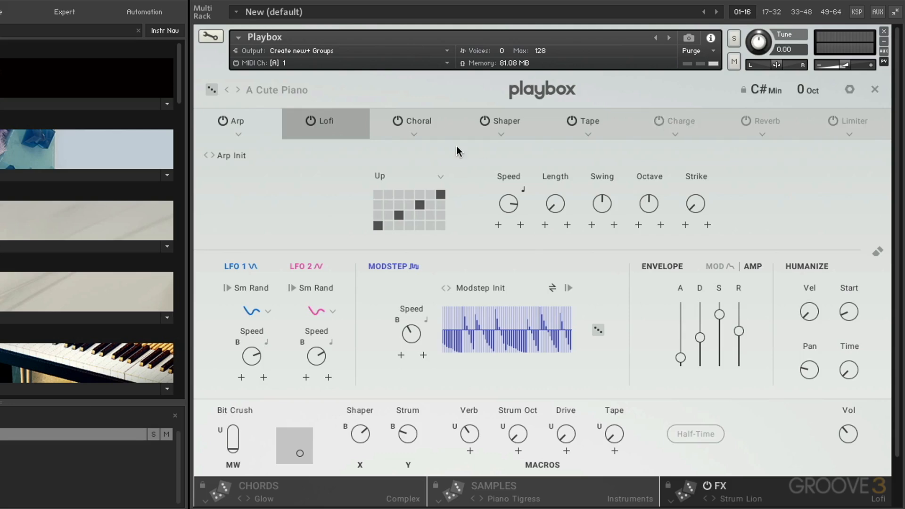
left_click(572, 121)
left_click(484, 121)
left_click(398, 121)
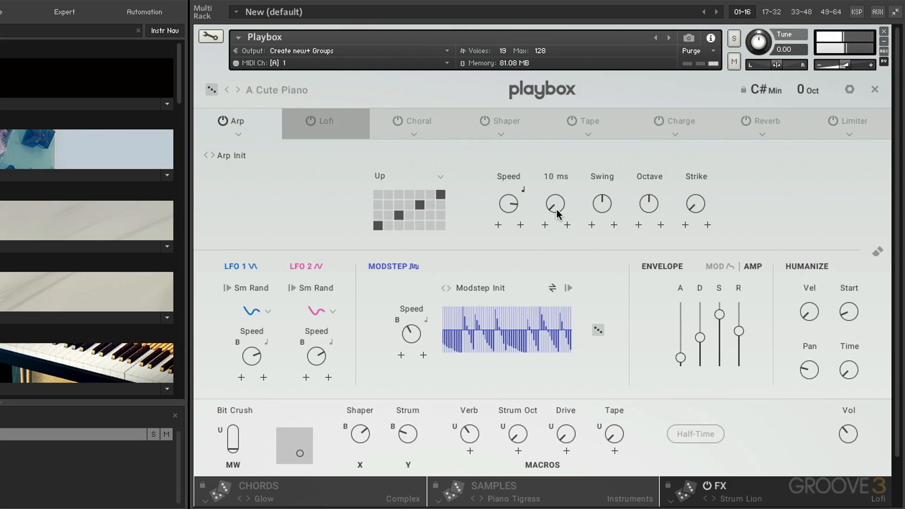
Step: Sweep the arpeggiator's Length up and back down to its minimum, and shorten the amp envelope's Release to 70 ms
left_click_drag(555, 207, 546, 93)
left_click_drag(560, 207, 555, 244)
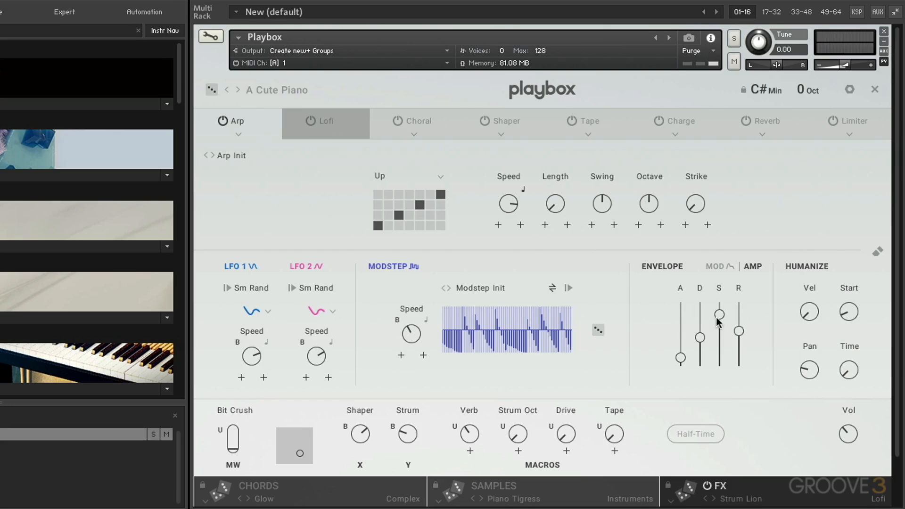
left_click_drag(739, 328, 736, 375)
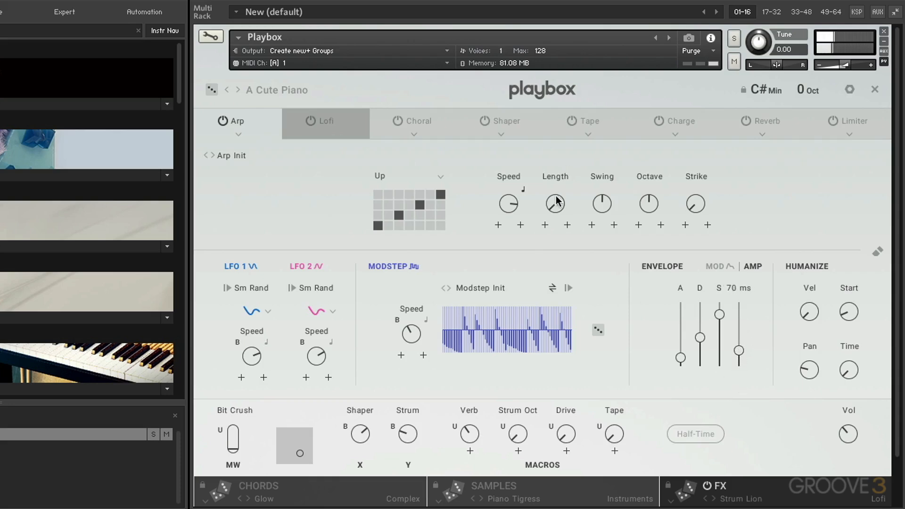
Step: Raise the arpeggiator's Length, and try Swing at -100 % and Octave in both directions, resetting both to centre
left_click_drag(556, 202, 602, 249)
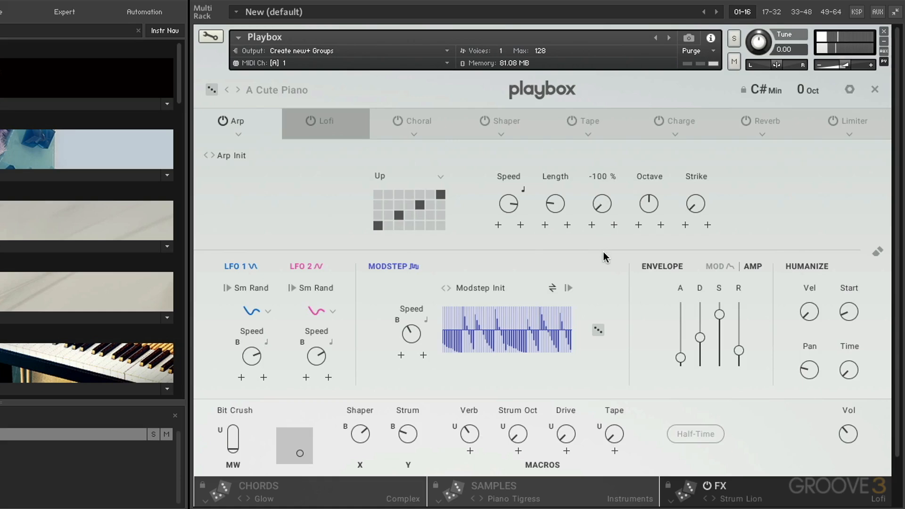
left_click(607, 203, "ctrl")
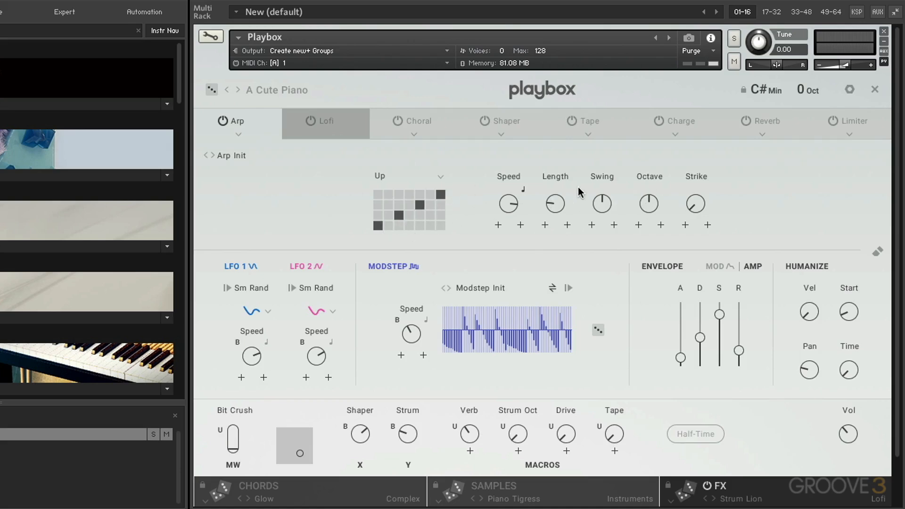
left_click_drag(647, 210, 643, 172)
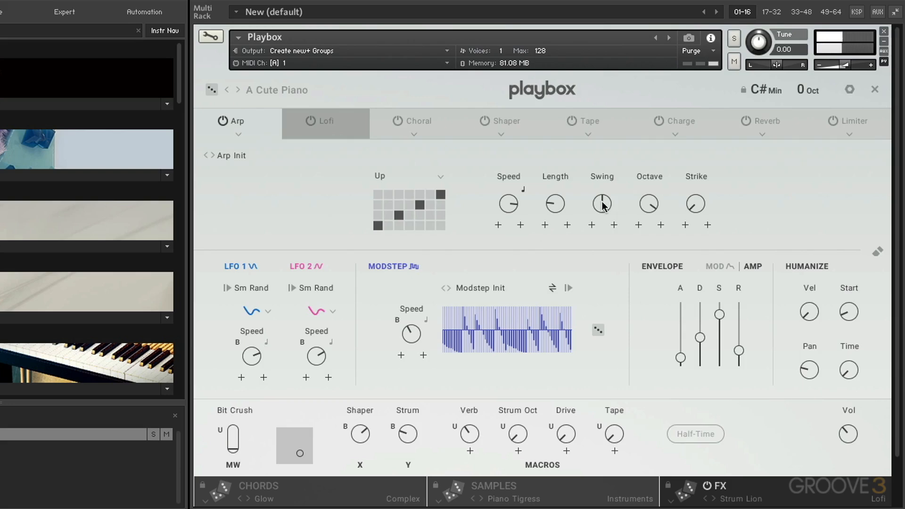
left_click_drag(636, 208, 643, 154)
left_click_drag(650, 208, 634, 379)
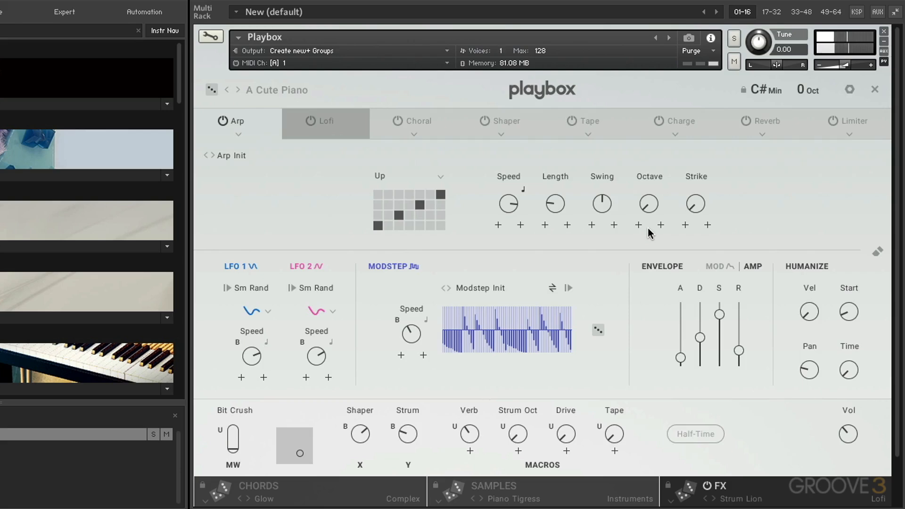
double_click(649, 203)
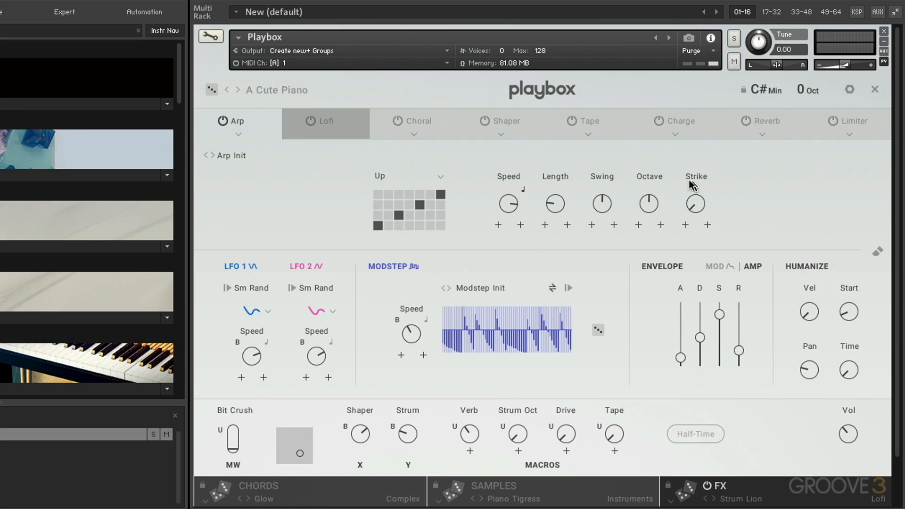
Step: Raise the arpeggiator's Strike and Octave amounts
left_click_drag(689, 179, 690, 138)
left_click_drag(648, 204, 643, 167)
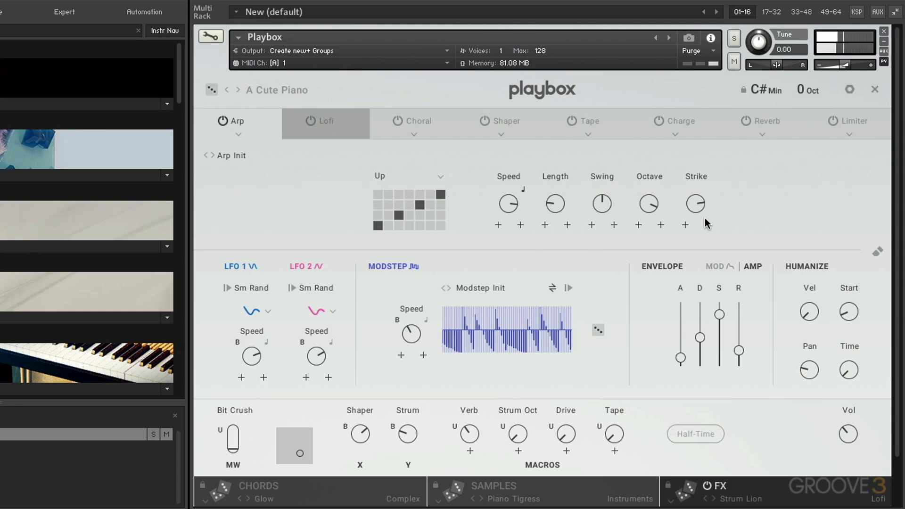
Step: Re-enable all bypassed effect modules from Lofi through Limiter, and shorten the amp envelope's Release slightly further
left_click(426, 137)
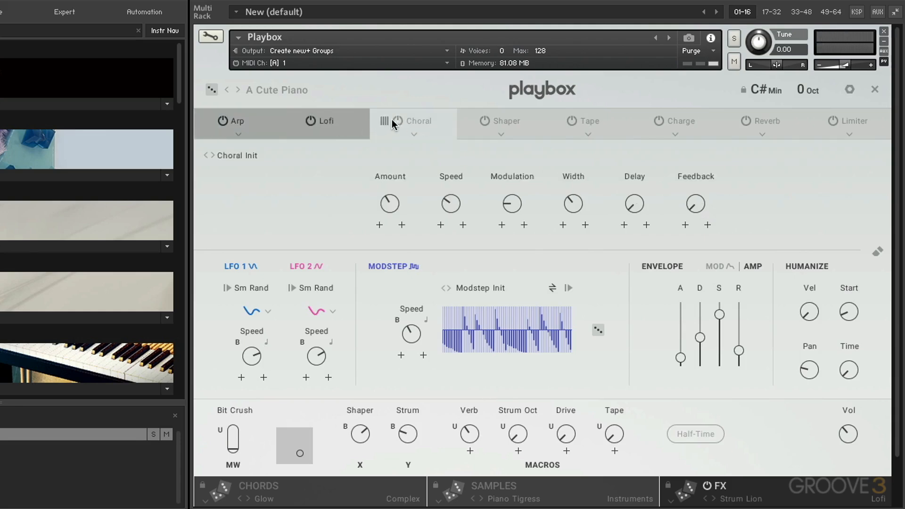
left_click(394, 120)
left_click(486, 119)
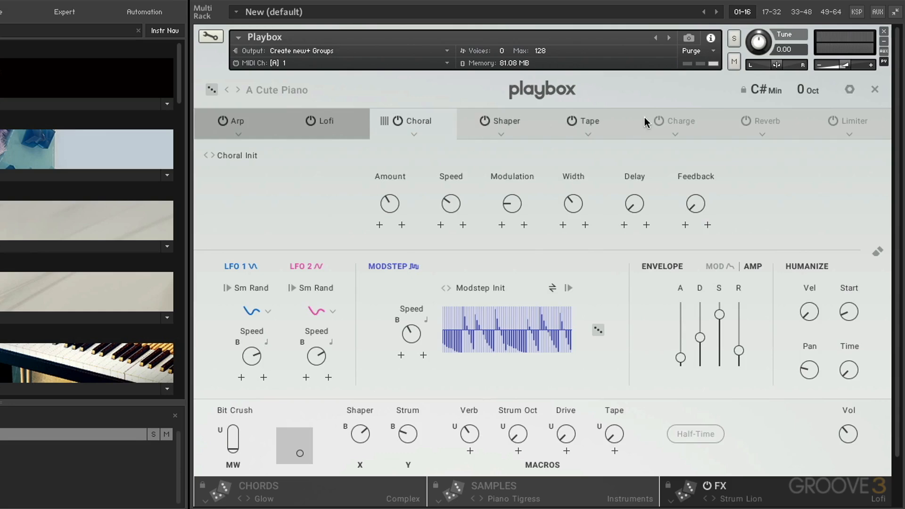
left_click(657, 121)
left_click(747, 121)
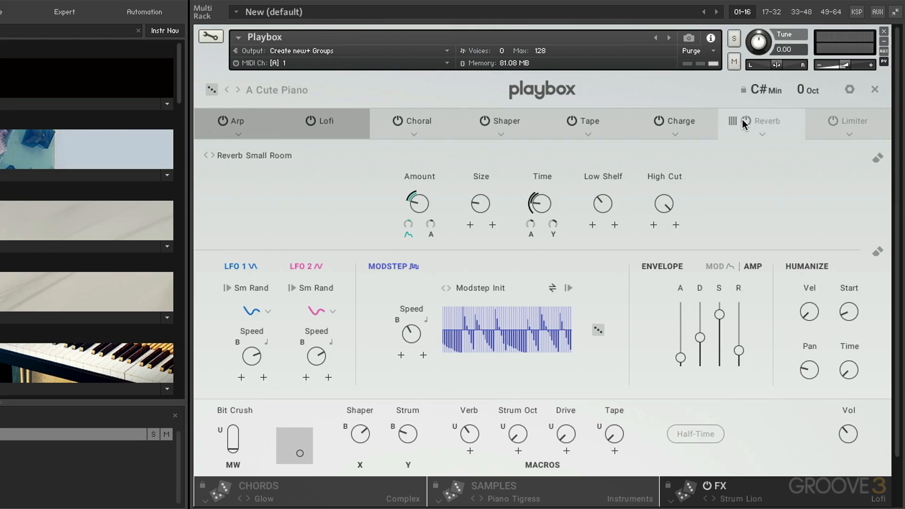
left_click(832, 122)
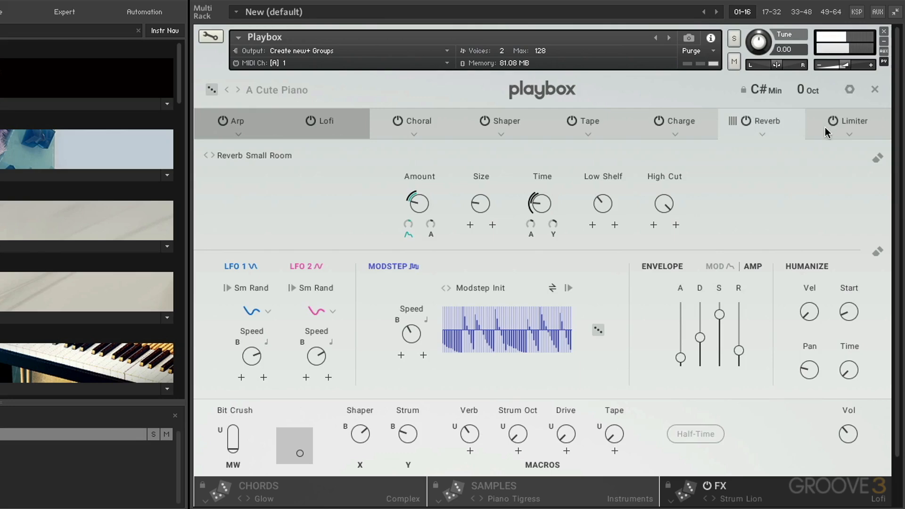
left_click_drag(743, 347, 741, 371)
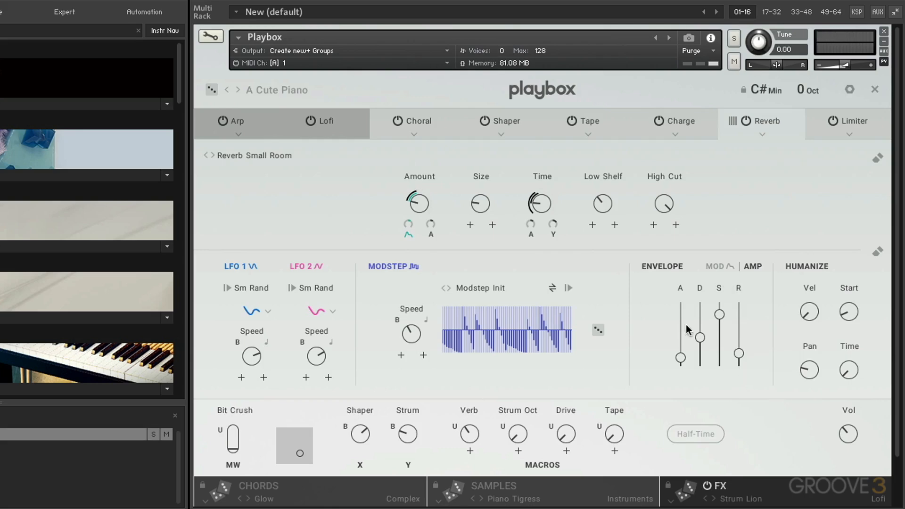
Step: Bypass Lofi, Choral, Shaper, Tape, Charge, Reverb and Limiter so only the Arp module stays active
left_click(249, 124)
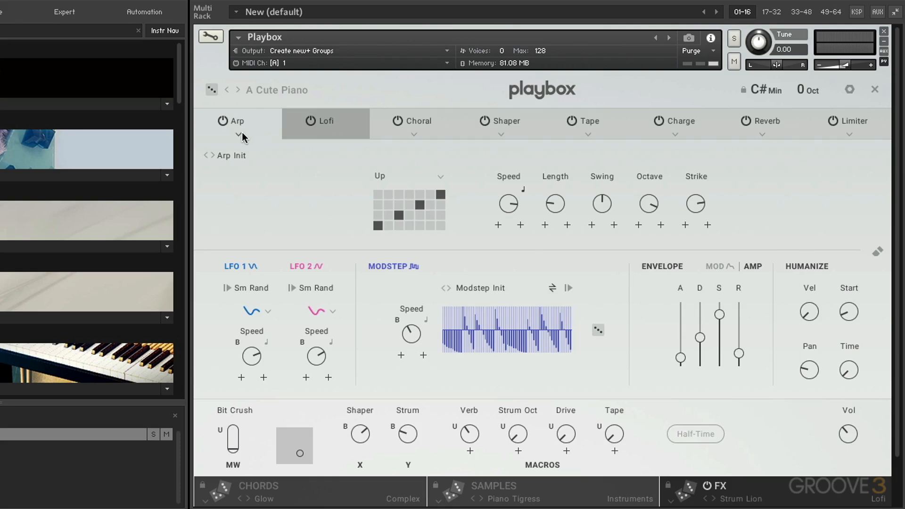
left_click(310, 122)
left_click(397, 121)
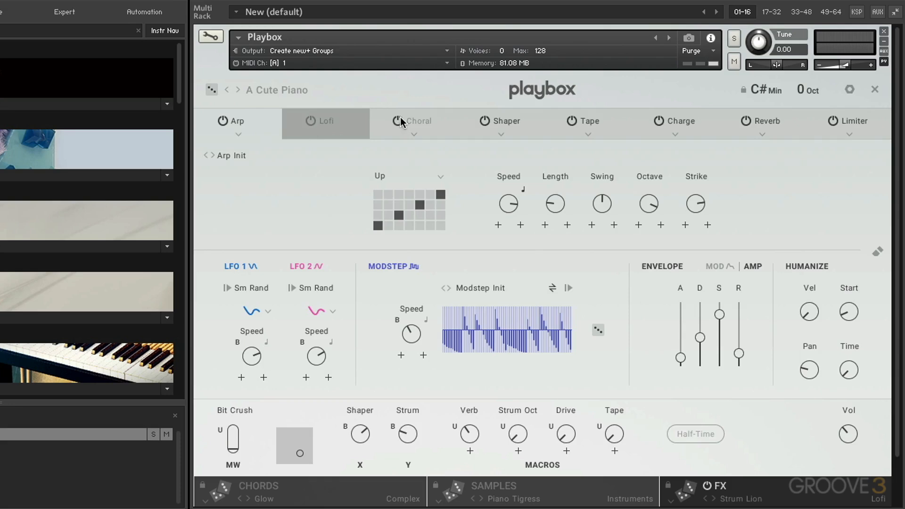
left_click(483, 121)
left_click(656, 119)
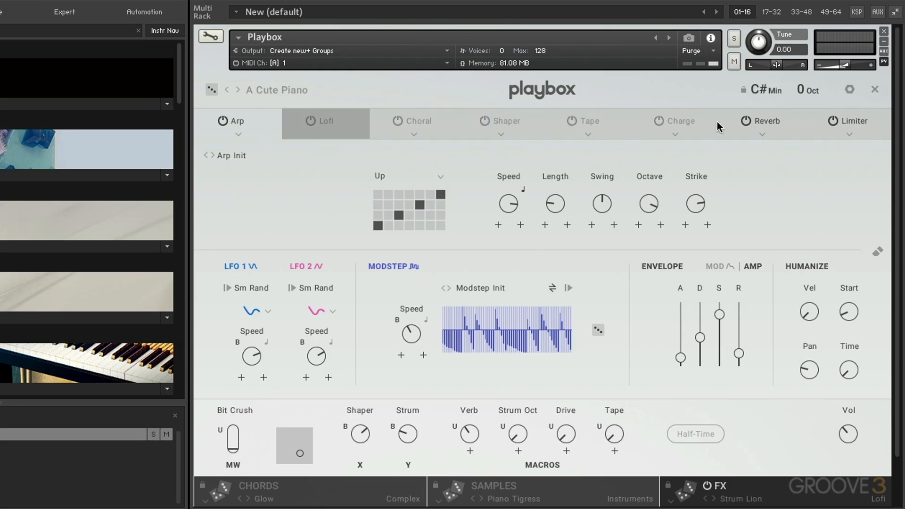
left_click(748, 120)
left_click(839, 120)
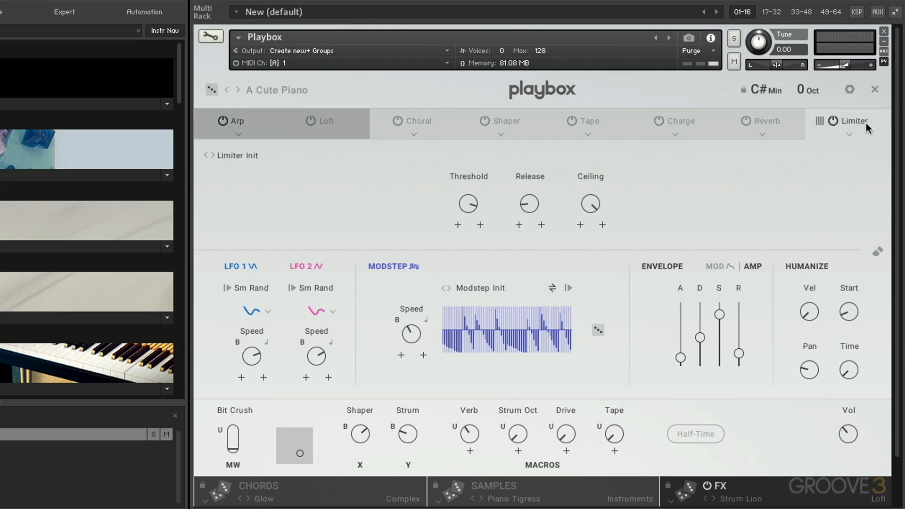
left_click(833, 121)
Step: Replace the Arp module with Strum and clear the Strum module's modulation assignments
left_click(237, 123)
left_click(237, 124)
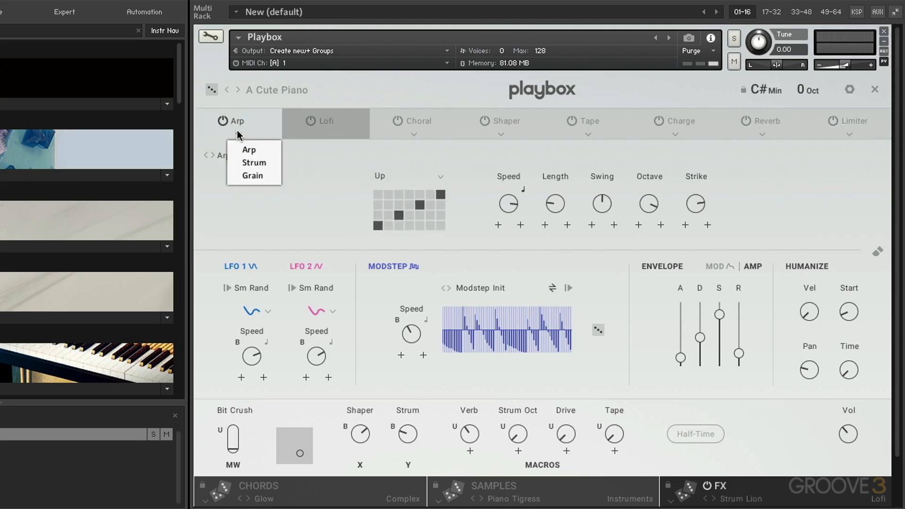
left_click(251, 160)
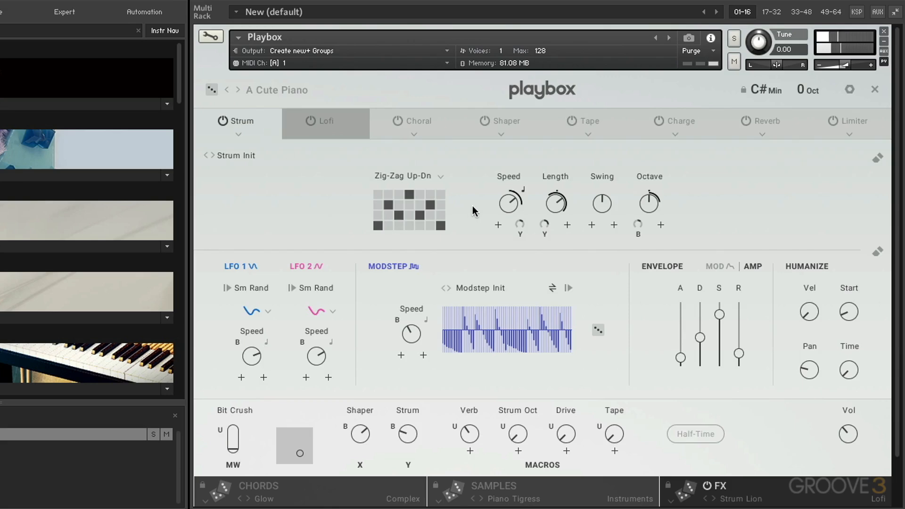
left_click(877, 157)
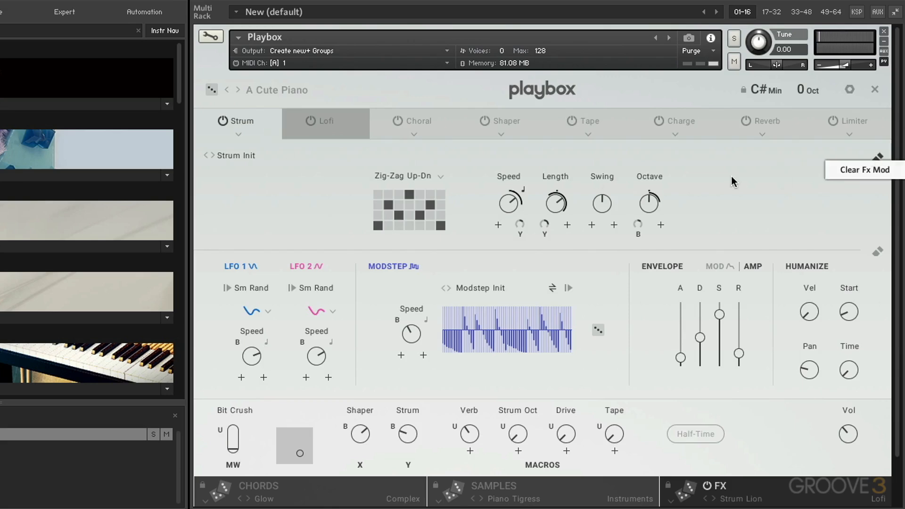
left_click(866, 172)
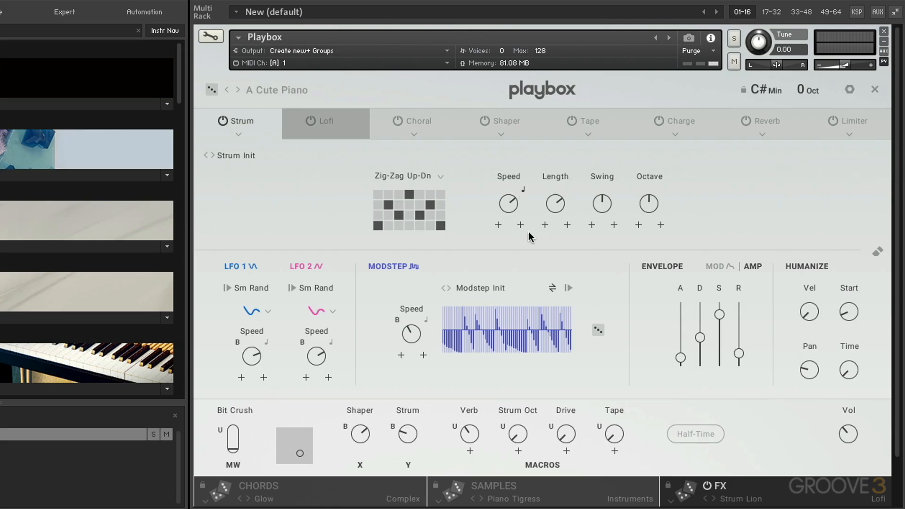
Step: Set Strum's Speed to 1/32, try its Up pattern at varied speeds, and switch the pattern to Down
left_click_drag(506, 207, 505, 192)
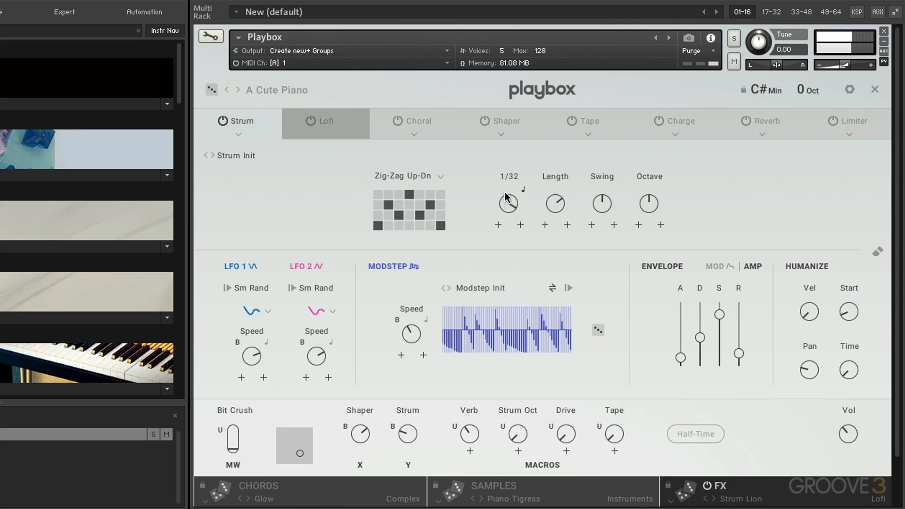
left_click(414, 177)
left_click(397, 191)
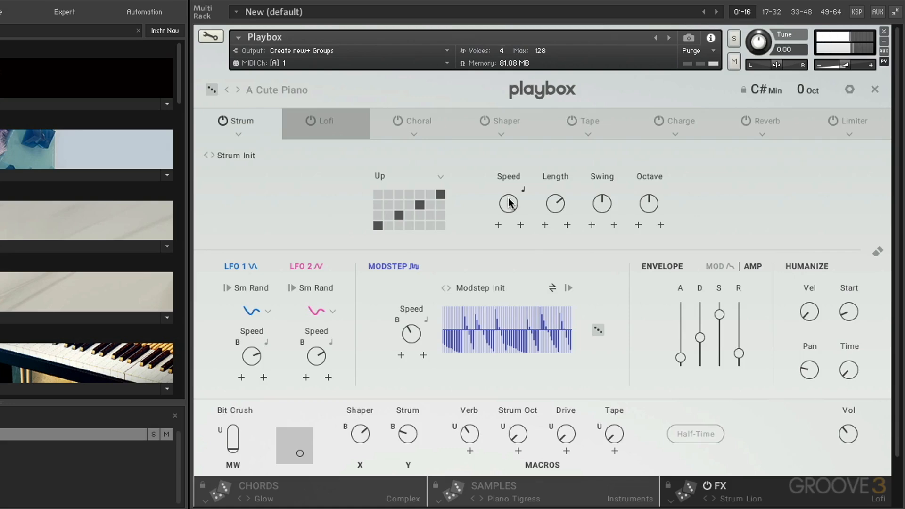
left_click_drag(507, 198, 508, 209)
left_click_drag(508, 209, 508, 208)
left_click(432, 175)
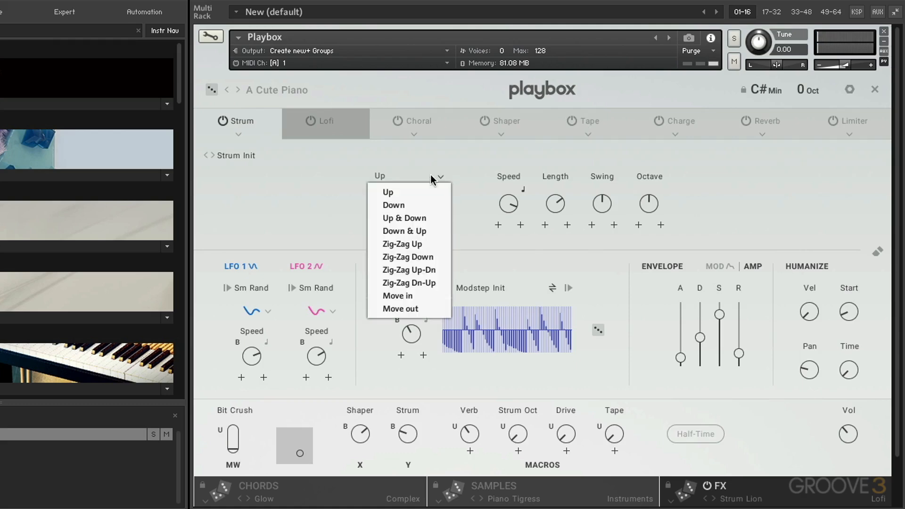
left_click(400, 206)
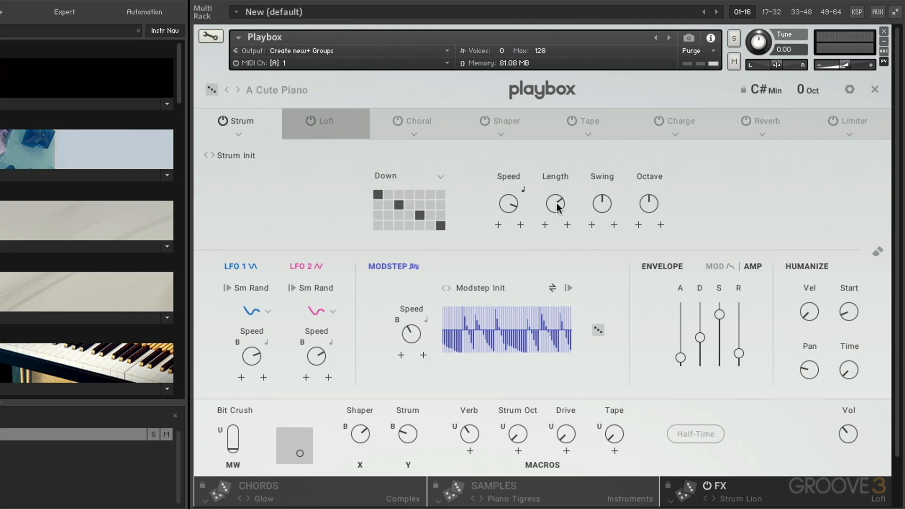
Step: Adjust Strum's Length, shift its Swing slightly below centre, and set its Octave to 3
left_click_drag(556, 202, 552, 154)
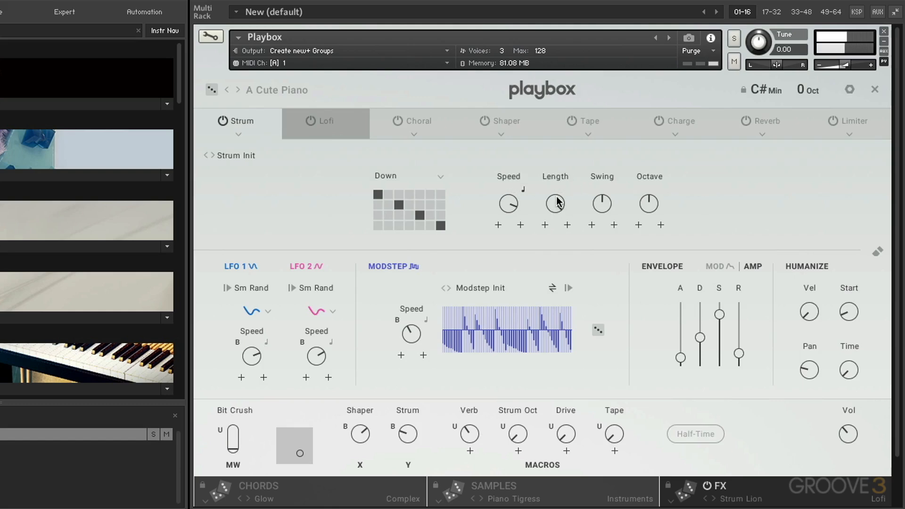
left_click_drag(556, 202, 556, 156)
left_click_drag(602, 204, 644, 190)
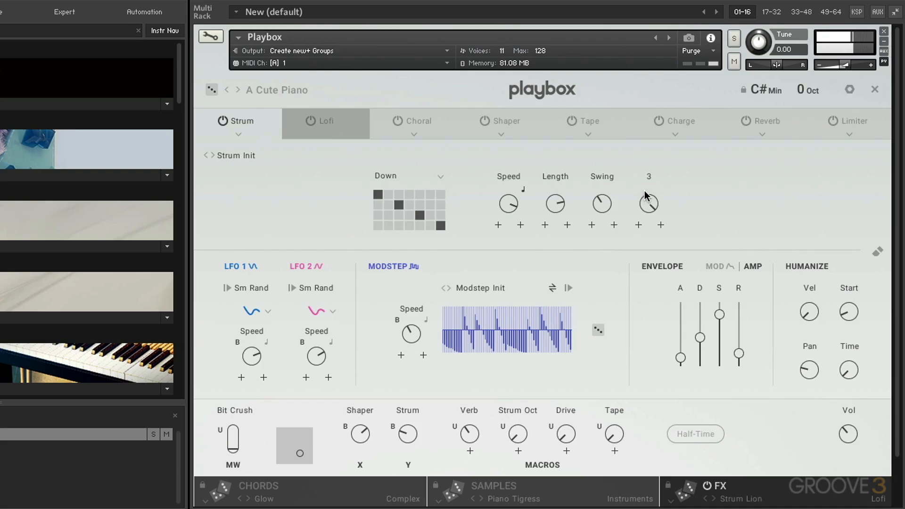
Step: Replace the Strum module with Grain and clear the Grain module's modulation assignments
left_click(238, 134)
left_click(253, 175)
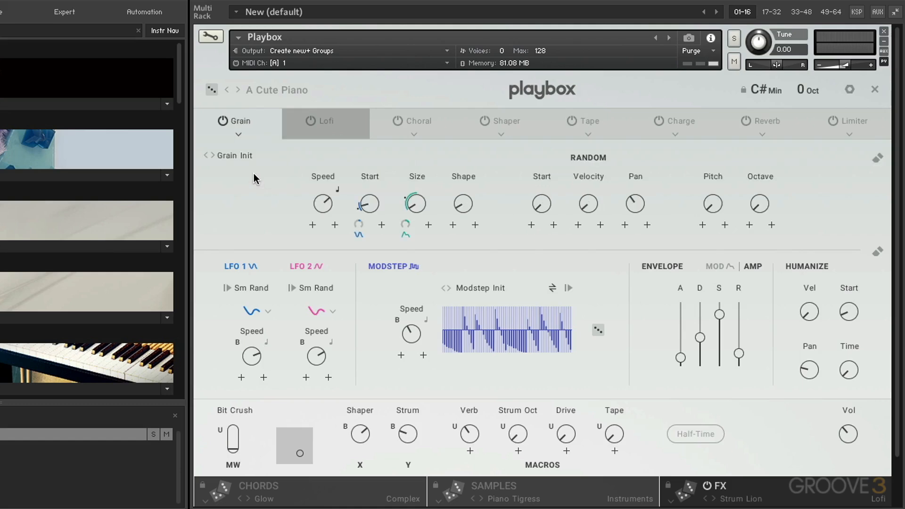
left_click(879, 156)
left_click(870, 168)
Step: Set Grain's Speed to 1/128, try it unsynced at 64 Hz, and turn tempo sync back on
left_click_drag(322, 209, 319, 177)
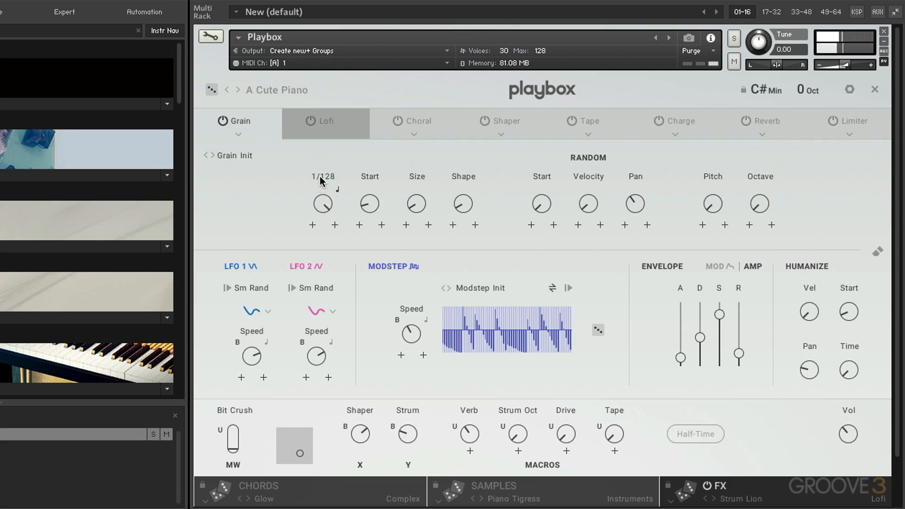
left_click(337, 190)
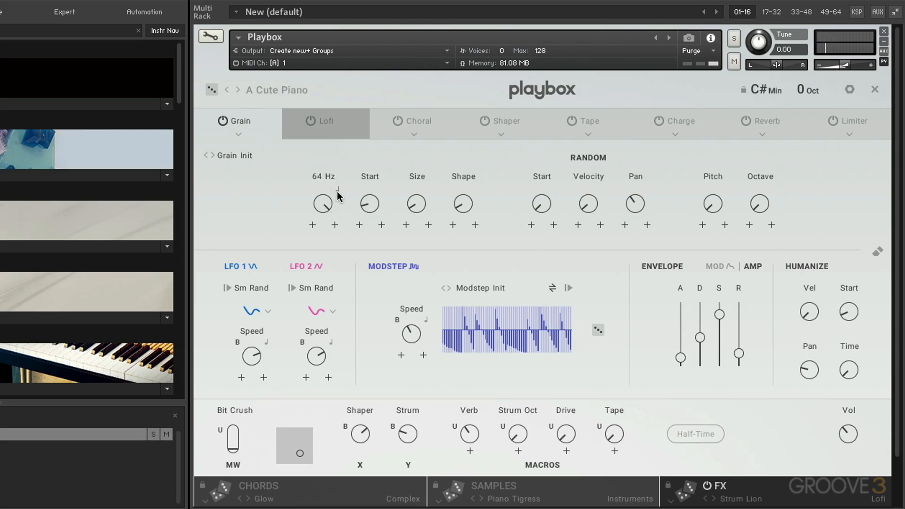
left_click_drag(325, 203, 324, 161)
left_click(337, 192)
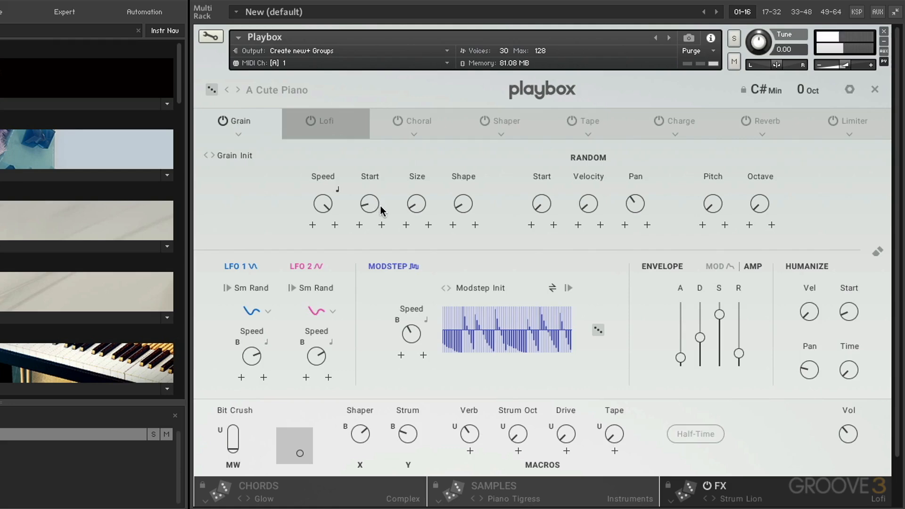
Step: Try Grain's Start at several positions, lower its Speed, and set Start to 3.7%
left_click_drag(376, 204, 383, 272)
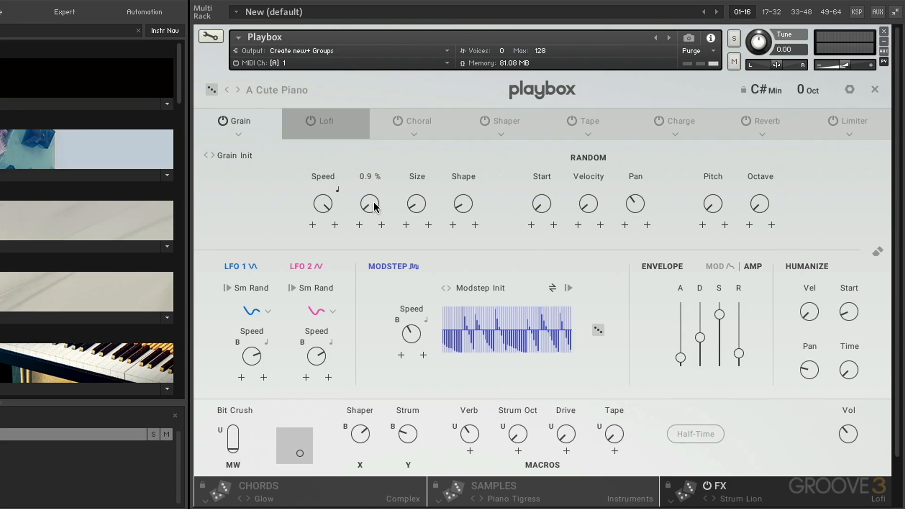
mouse_move(375, 204)
left_mouse_down()
mouse_move(376, 227)
mouse_move(368, 189)
mouse_move(370, 208)
mouse_move(417, 211)
mouse_move(419, 222)
mouse_move(418, 212)
mouse_move(371, 202)
mouse_move(373, 175)
mouse_move(378, 214)
left_mouse_up()
left_click_drag(373, 207, 372, 174)
left_click_drag(372, 205, 375, 223)
left_click_drag(318, 208, 318, 227)
mouse_move(370, 205)
left_mouse_down()
mouse_move(372, 170)
mouse_move(371, 227)
mouse_move(370, 200)
mouse_move(369, 212)
left_mouse_up()
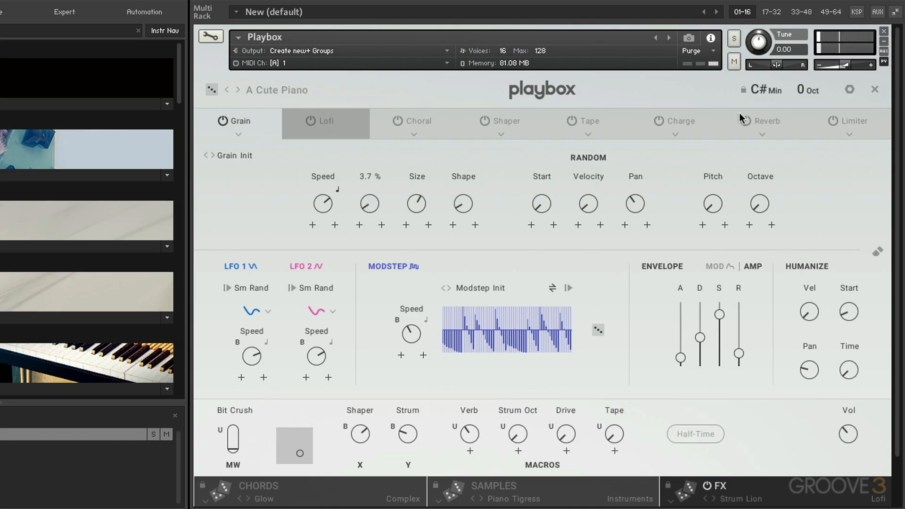
Step: Turn on the Reverb effect, raise its Amount, and set its Size to 51%
left_click(772, 122)
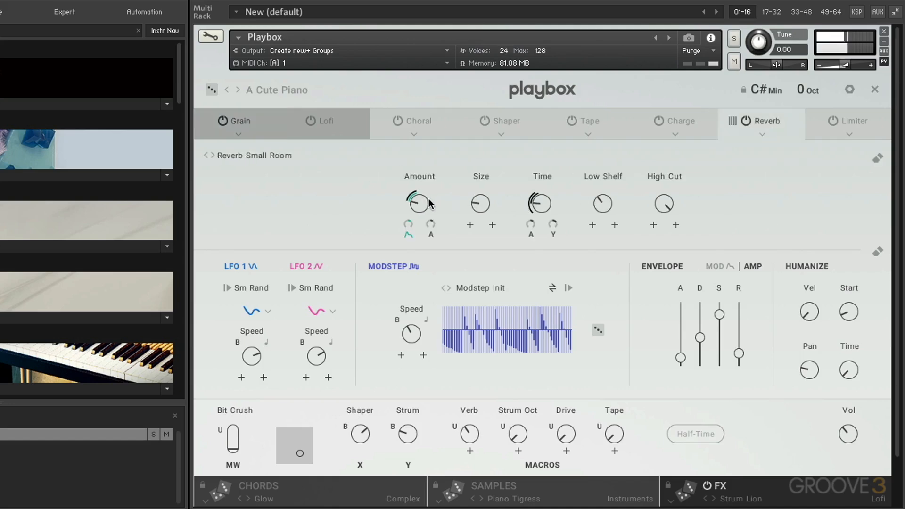
left_click_drag(419, 203, 423, 170)
left_click_drag(480, 203, 476, 180)
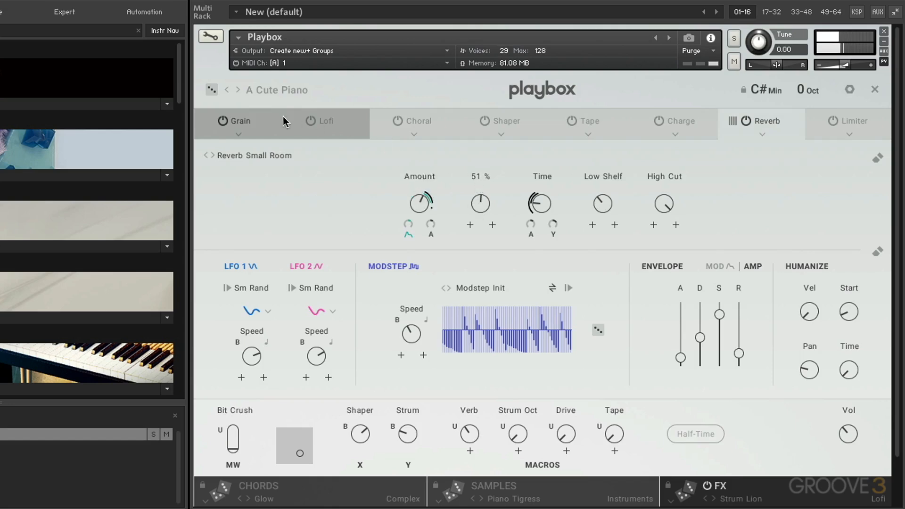
Step: Return to the Grain module, set its Speed to 1/128, reduce its Size, and bring Start to about 6.5%
left_click(255, 121)
left_click_drag(376, 208, 330, 182)
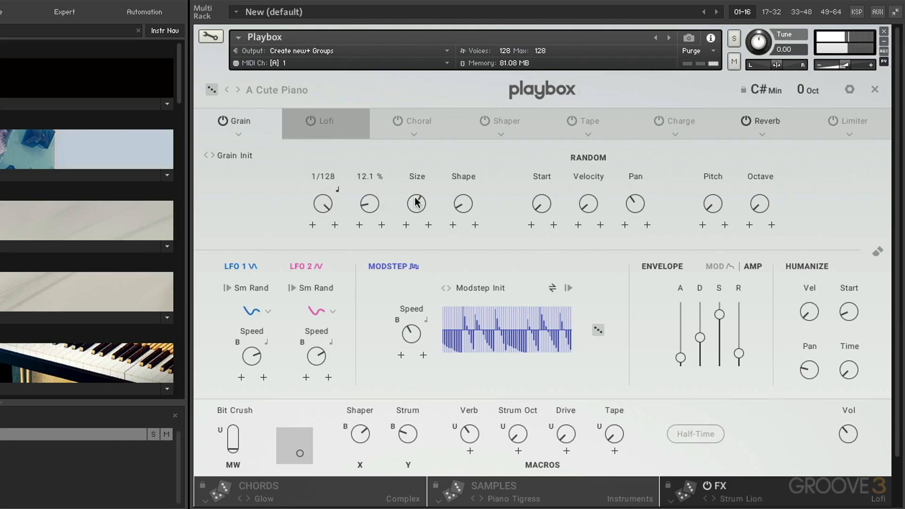
left_click_drag(417, 204, 419, 227)
mouse_move(374, 206)
left_mouse_down()
mouse_move(372, 191)
mouse_move(380, 227)
mouse_move(377, 177)
mouse_move(377, 225)
mouse_move(378, 211)
left_mouse_up()
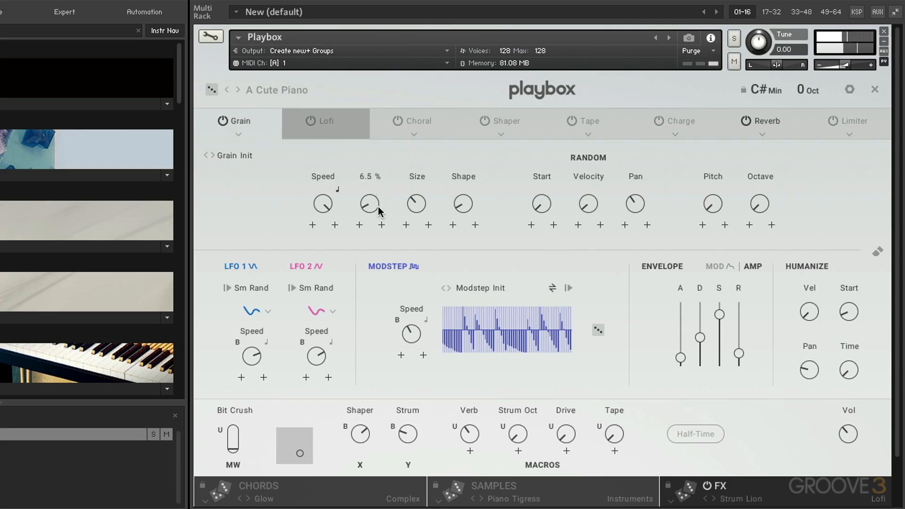
left_click(377, 207)
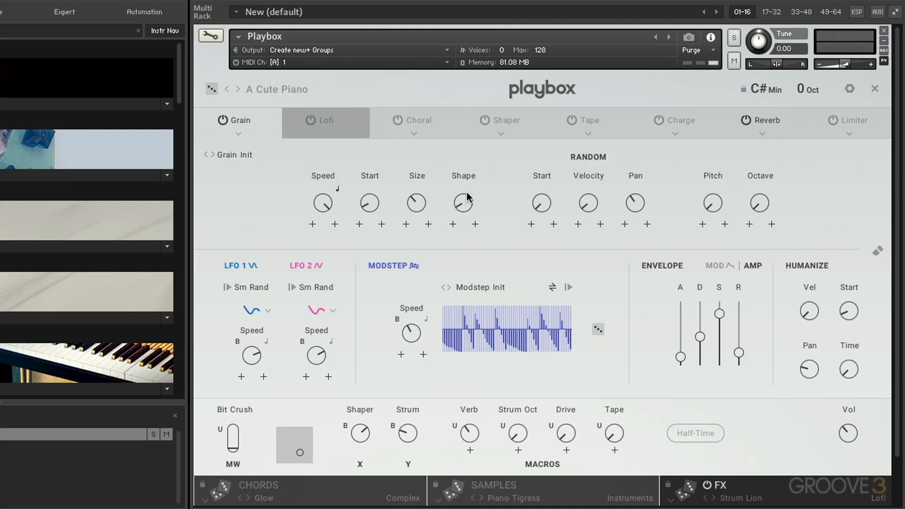
Step: Try Grain's Shape at low and high values, set it to 82.3%, and lower Start to its minimum
left_click_drag(463, 203, 468, 227)
left_click_drag(466, 203, 459, 134)
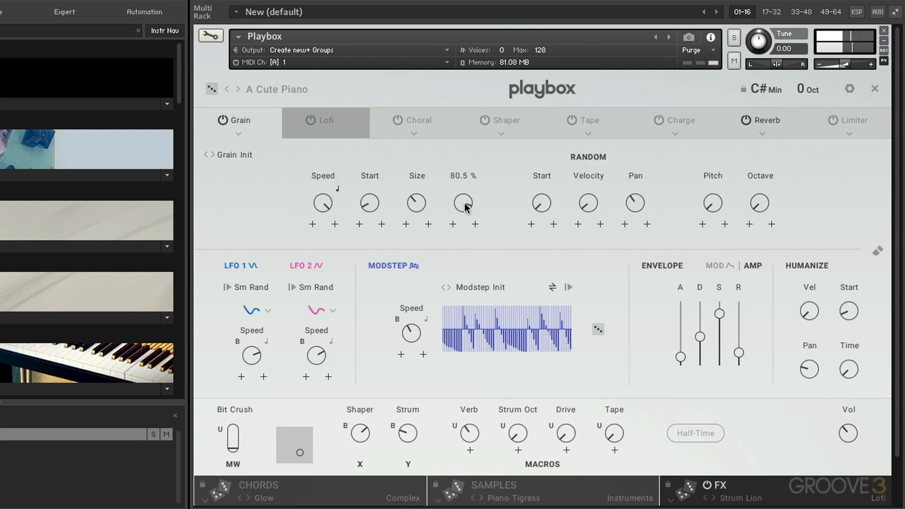
scroll(463, 203, "up", 3)
left_click_drag(463, 199, 464, 197)
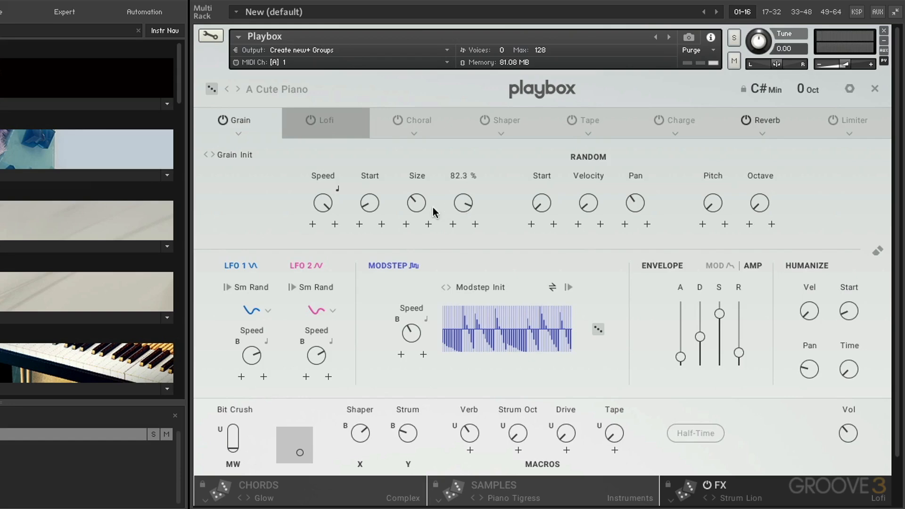
mouse_move(372, 202)
left_mouse_down()
mouse_move(372, 182)
mouse_move(376, 212)
mouse_move(375, 171)
mouse_move(381, 211)
left_mouse_up()
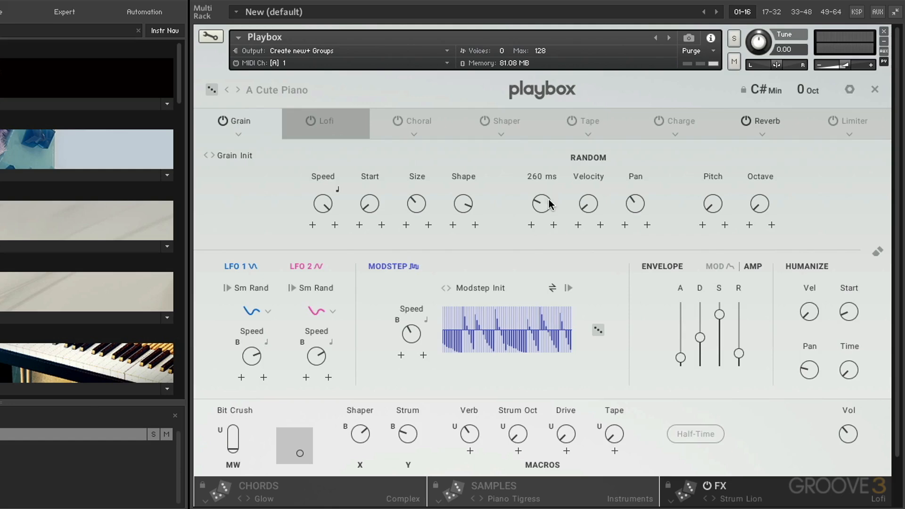
Step: Vary Grain's random Start from about 260 ms down to its minimum and raise it to maximum
left_click_drag(549, 204, 549, 208)
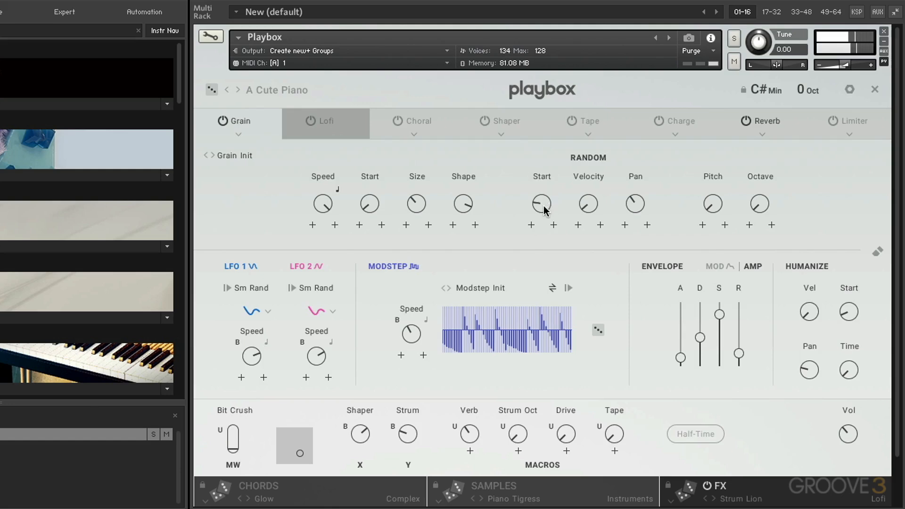
left_click_drag(544, 205, 566, 283)
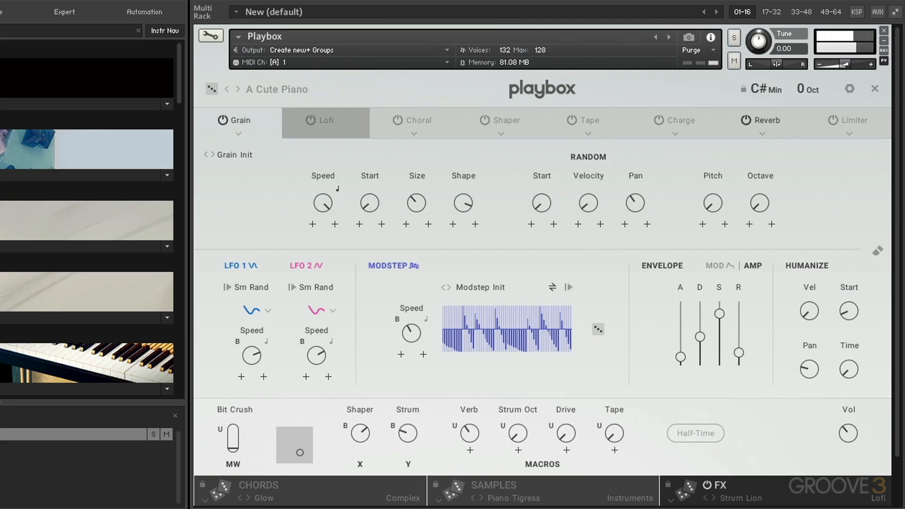
left_click_drag(541, 204, 547, 141)
left_click_drag(541, 203, 543, 197)
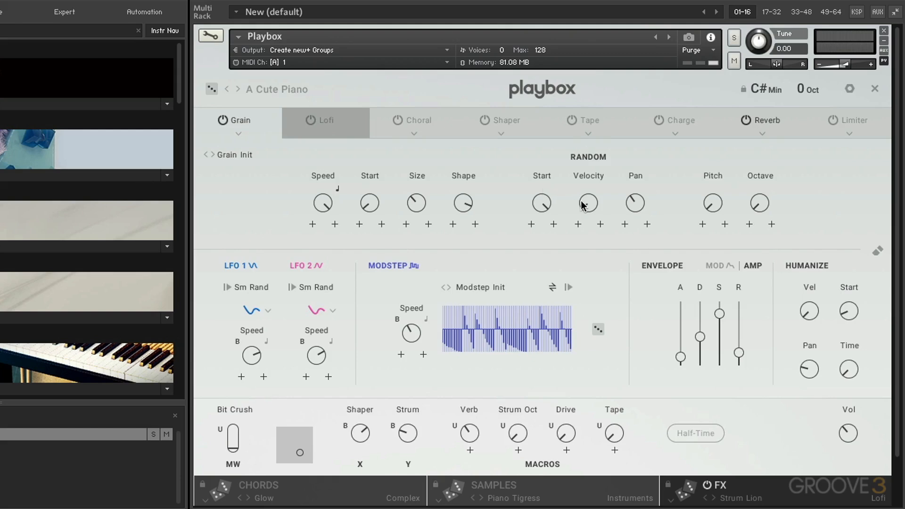
Step: Raise Grain's random Velocity, try random Pan at minimum and maximum, and reduce random Start slightly
left_click_drag(582, 203, 629, 140)
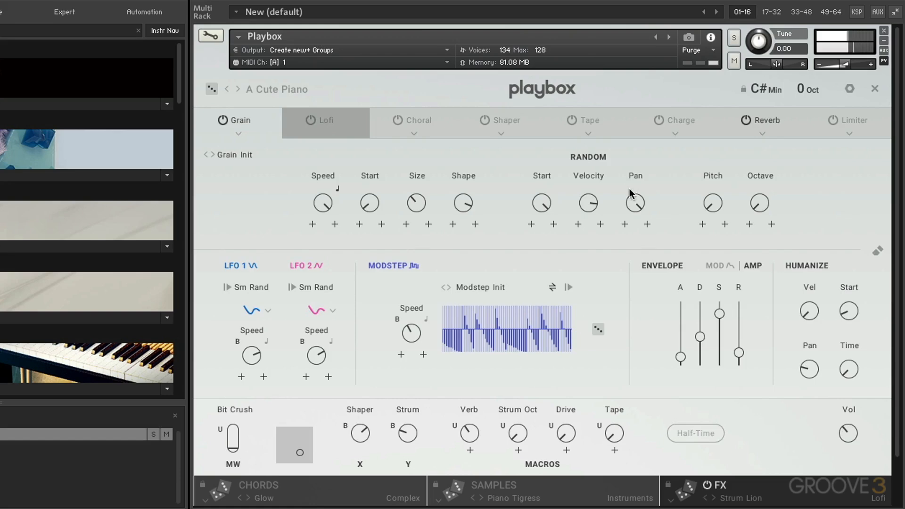
left_click_drag(635, 202, 637, 264)
left_click_drag(632, 198, 627, 83)
left_click_drag(540, 203, 541, 200)
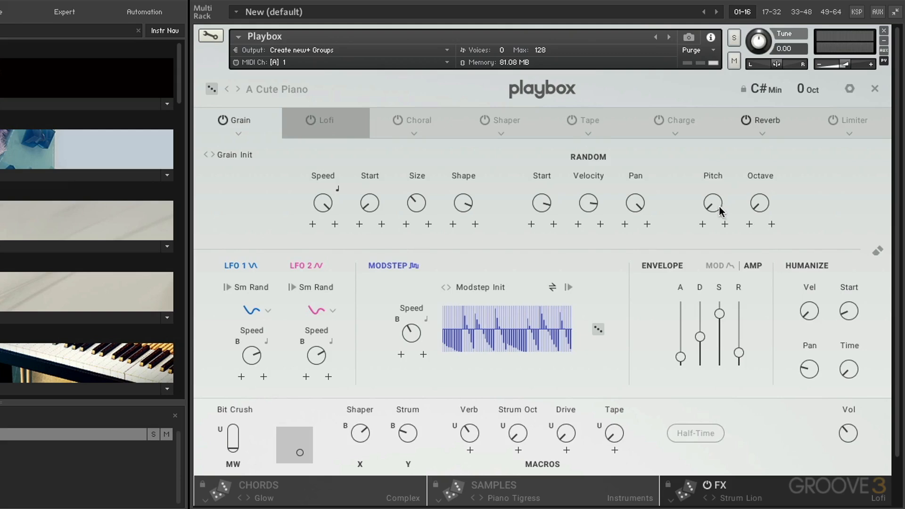
Step: Raise Grain's random Pitch in small stages to a low setting and bring random Octave to maximum
left_click_drag(719, 193, 712, 210)
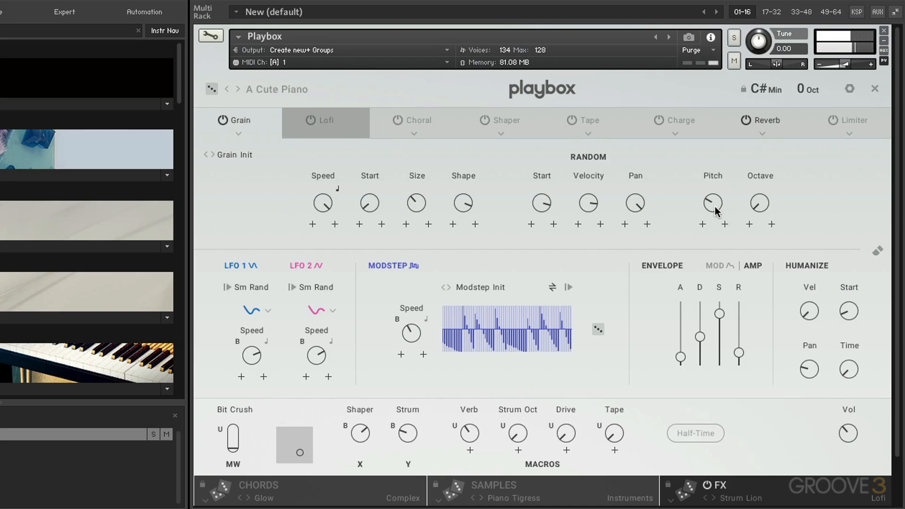
left_click_drag(714, 206, 714, 204)
scroll(714, 205, "up", 1)
mouse_move(714, 203)
left_mouse_down()
mouse_move(712, 193)
mouse_move(714, 214)
left_mouse_up()
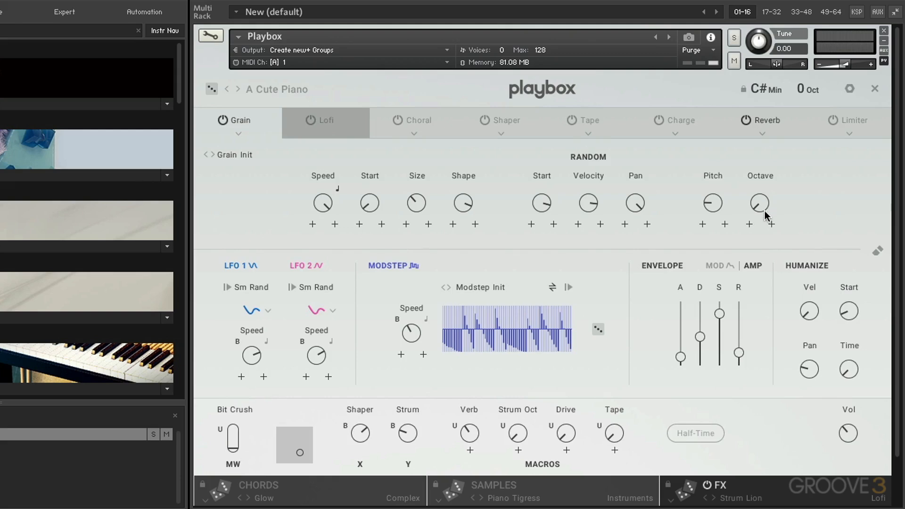
mouse_move(763, 209)
left_mouse_down()
mouse_move(763, 188)
mouse_move(759, 207)
left_mouse_up()
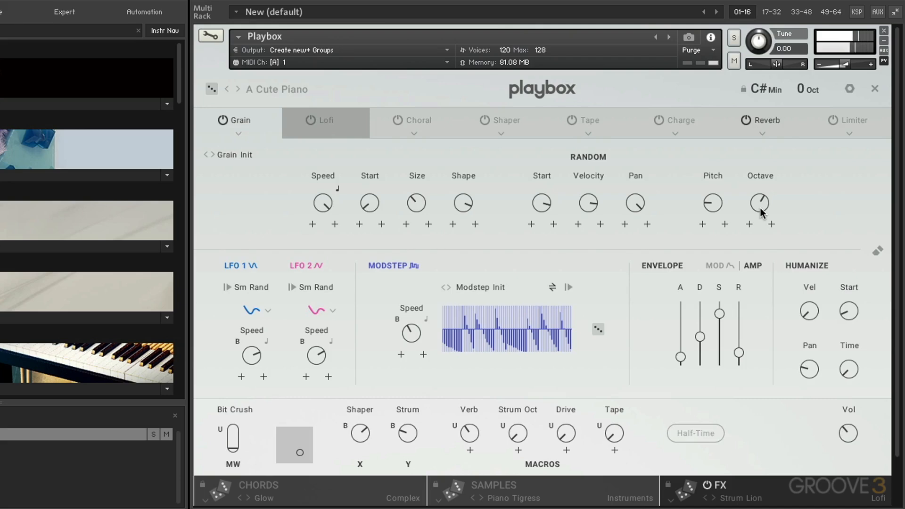
left_click_drag(760, 208, 760, 170)
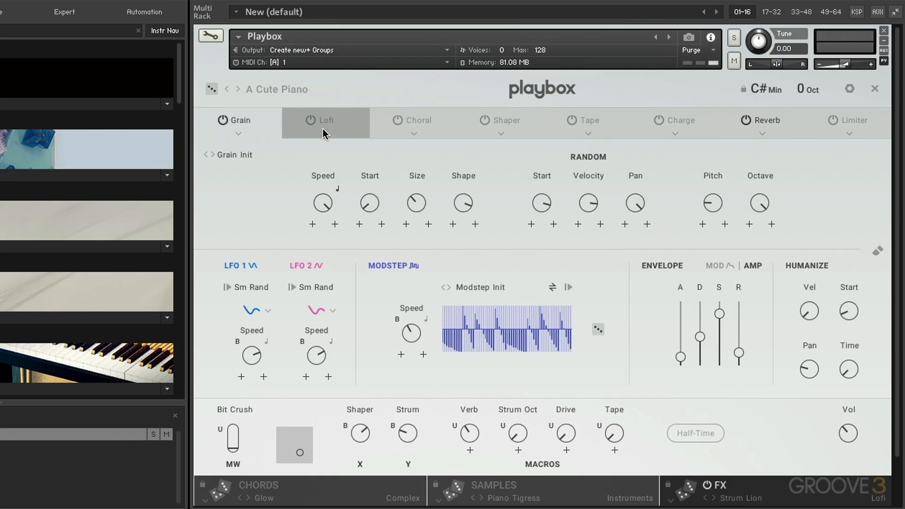
Step: View the effects available for the Choral slot, turn on Shaper, and move Tape ahead of it in the chain
left_click(414, 133)
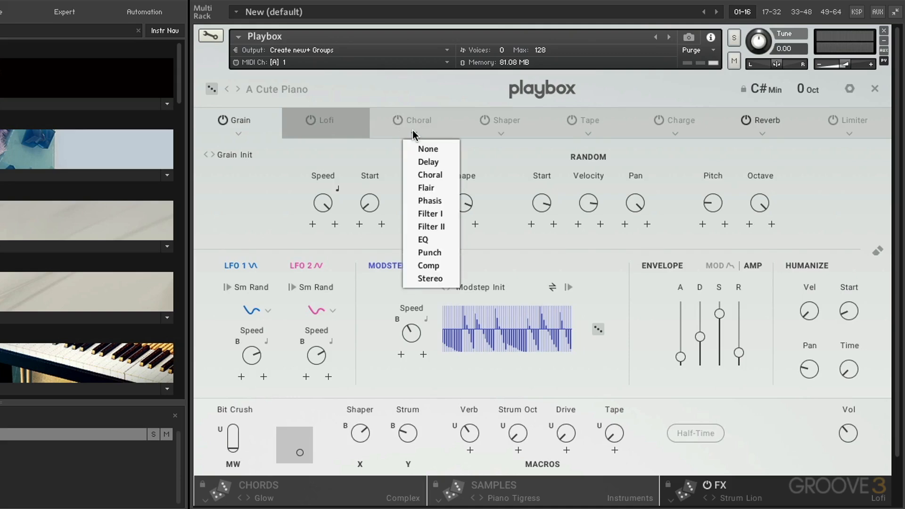
left_click(485, 113)
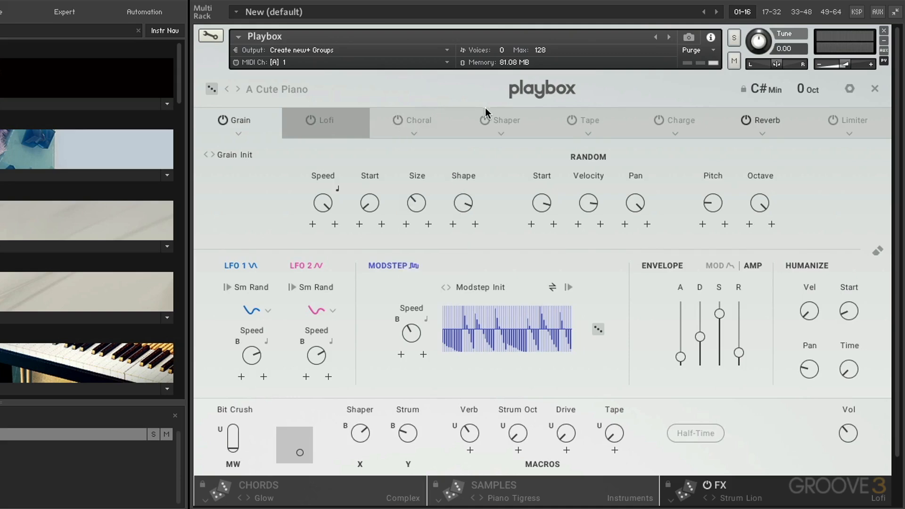
left_click(484, 120)
left_click_drag(598, 120, 480, 117)
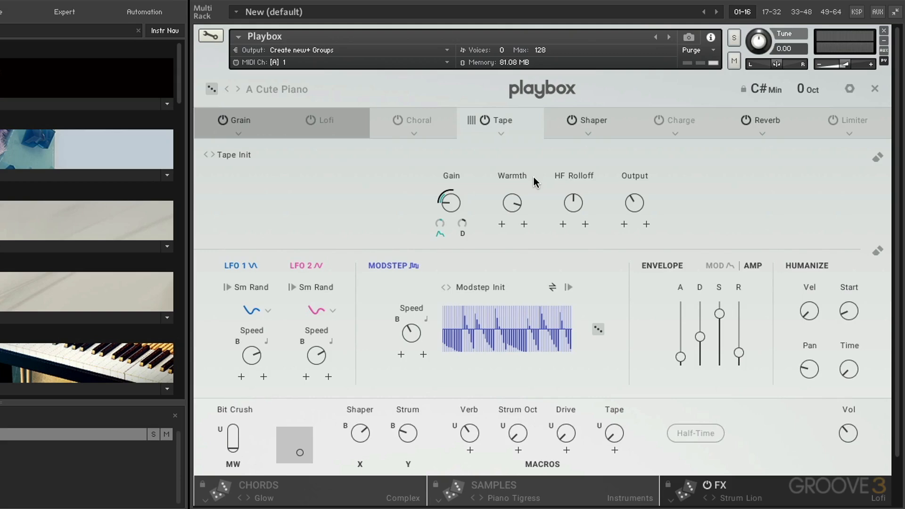
Step: View the Tape effect's presets and clear its modulation assignments
left_click(233, 153)
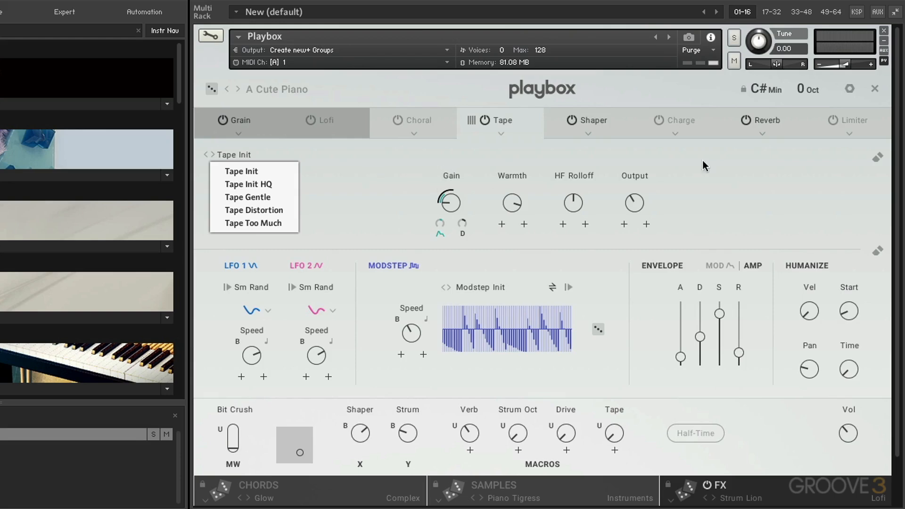
left_click(877, 157)
left_click(876, 157)
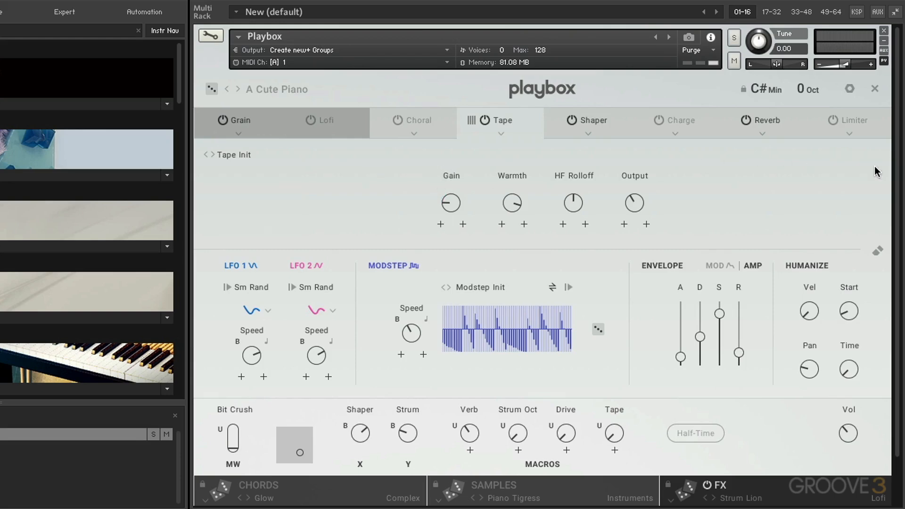
Step: Replace the Grain module with Arp and look through Arp's patterns and presets
left_click(243, 120)
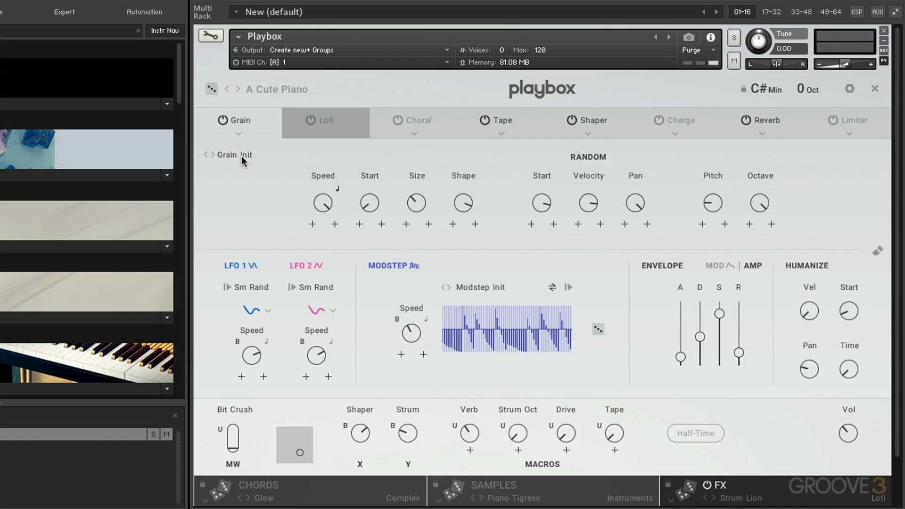
left_click(239, 133)
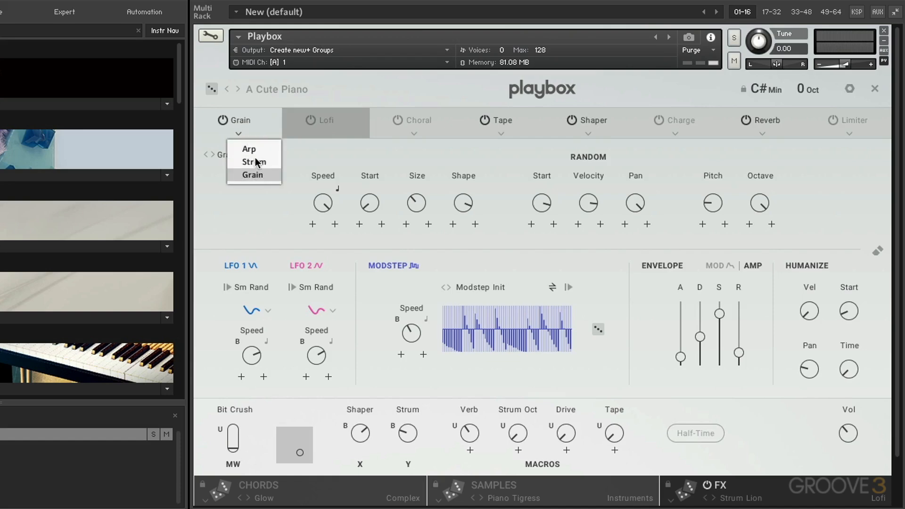
left_click(249, 149)
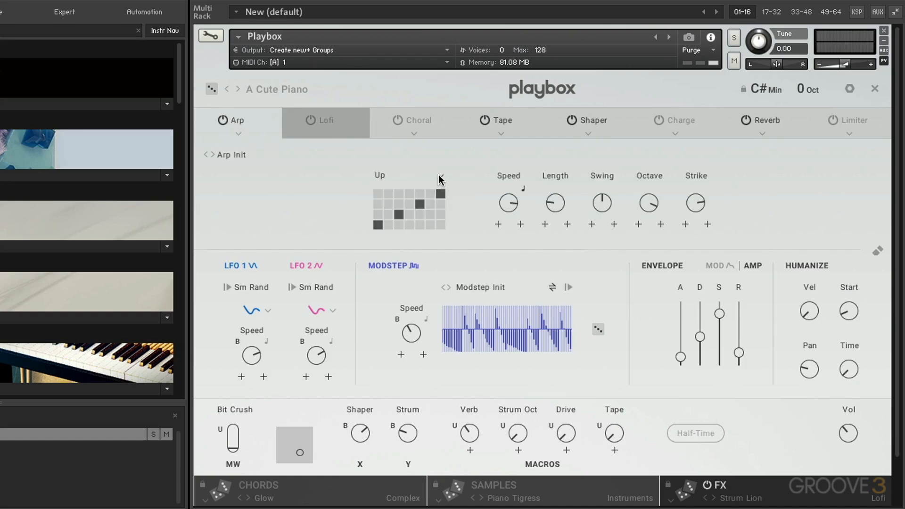
left_click(439, 176)
left_click(231, 155)
left_click(544, 171)
Step: Replace the Arp module with Strum and view Strum's preset list
left_click(238, 133)
left_click(249, 162)
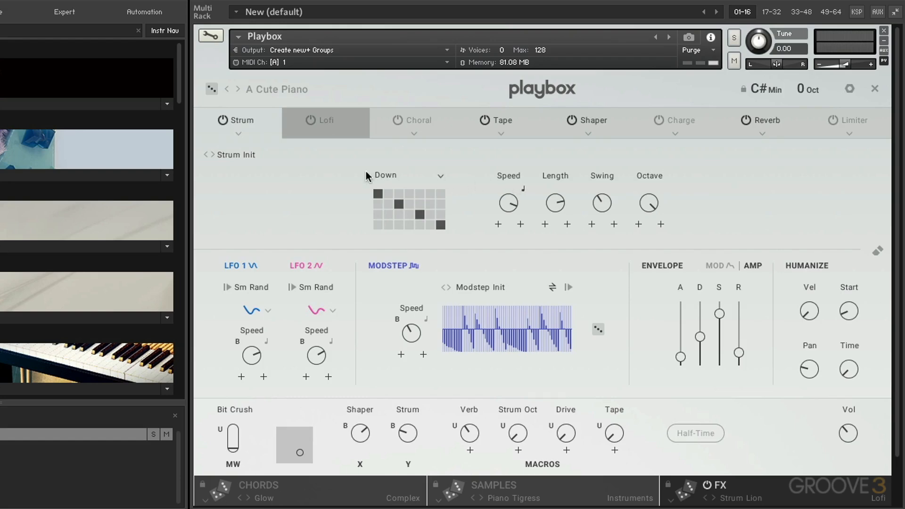
left_click(236, 155)
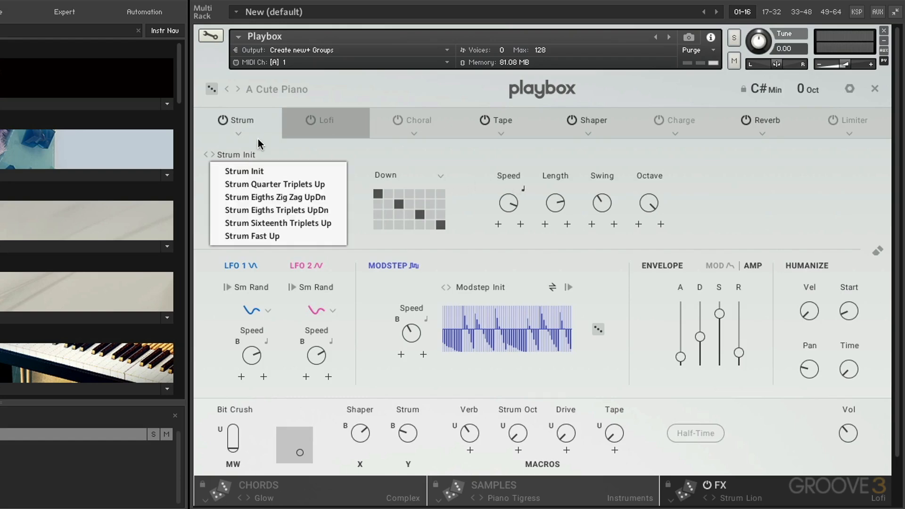
Step: Close the Strum presets and load Grain back into the first slot
left_click(237, 136)
left_click(237, 134)
left_click(256, 174)
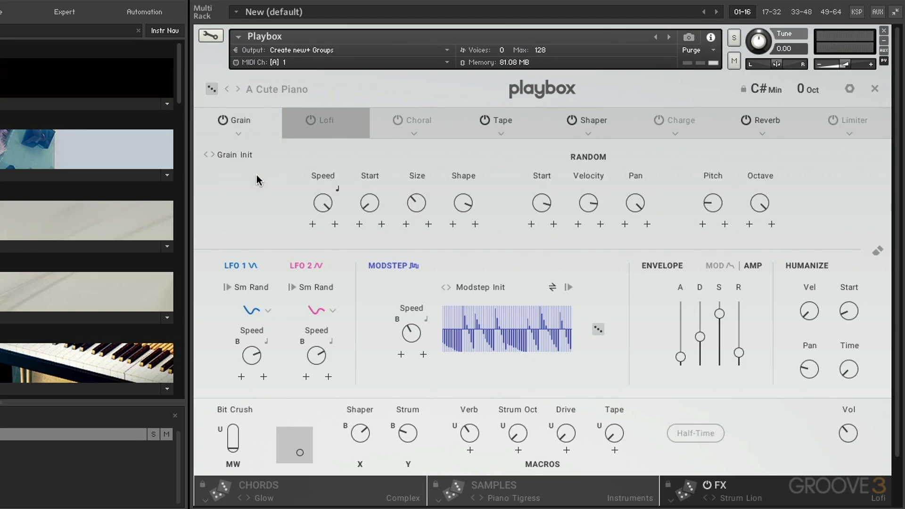